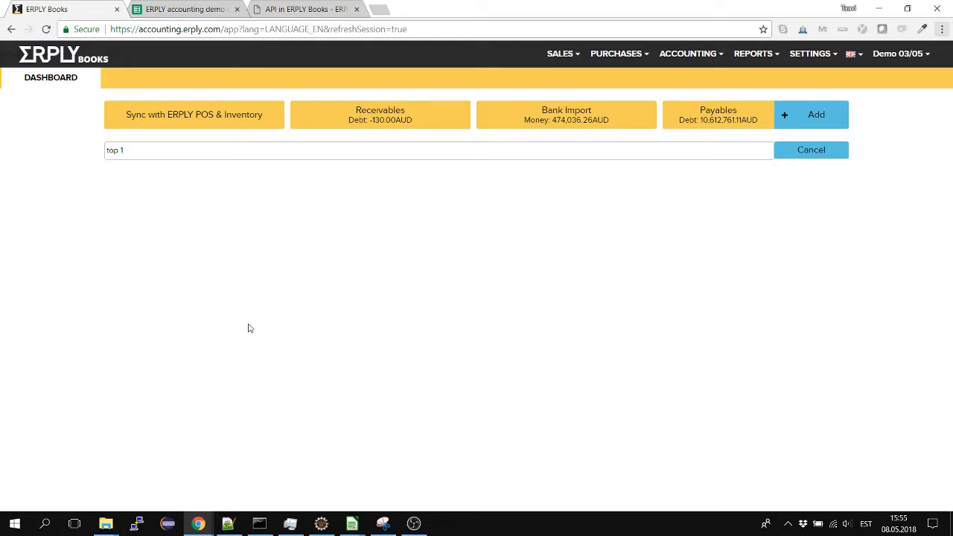
View the ERPLY Books API documentation page and return to the ERPLY Books dashboard
left_click(290, 7)
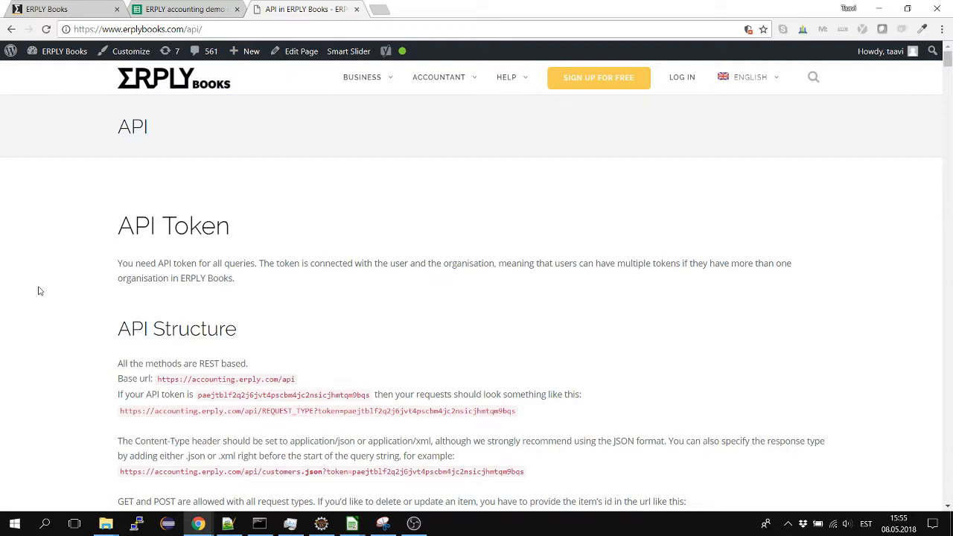
key("ctrl+1")
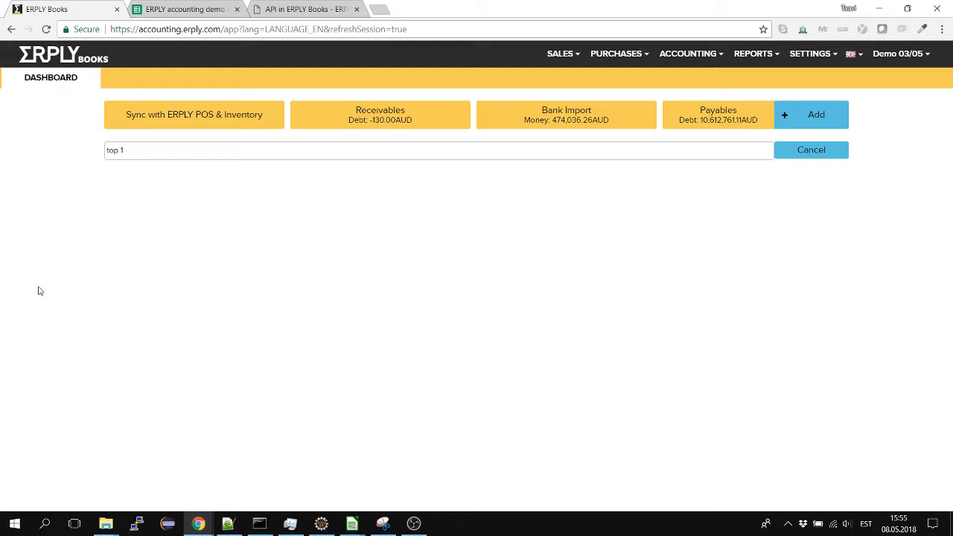
In the ERPLY accounting demo spreadsheet, select the supplier initial balances from Invoice # through Sum (G5:J10) for copying
key("ctrl+Tab")
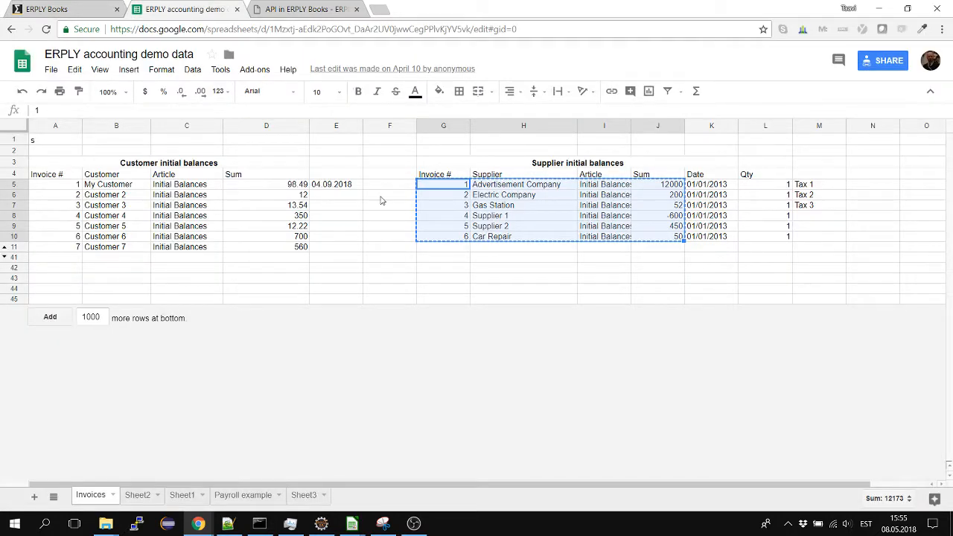
left_click(456, 202)
key("Up")
key("Up")
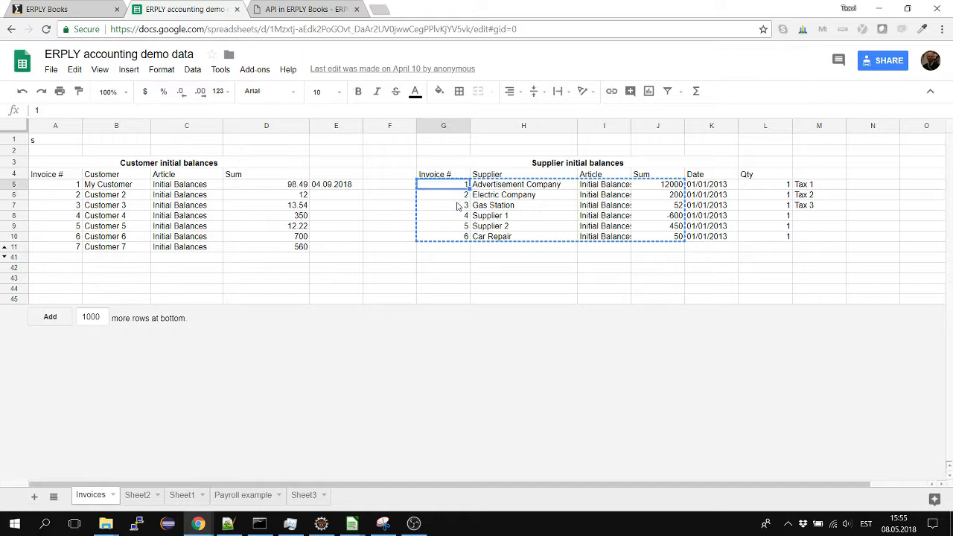
key("shift+Down")
key("shift+Down")
key("shift+Down")
key("shift+Down")
key("shift+Down")
key("shift+Right")
key("shift+Right")
key("shift+Right")
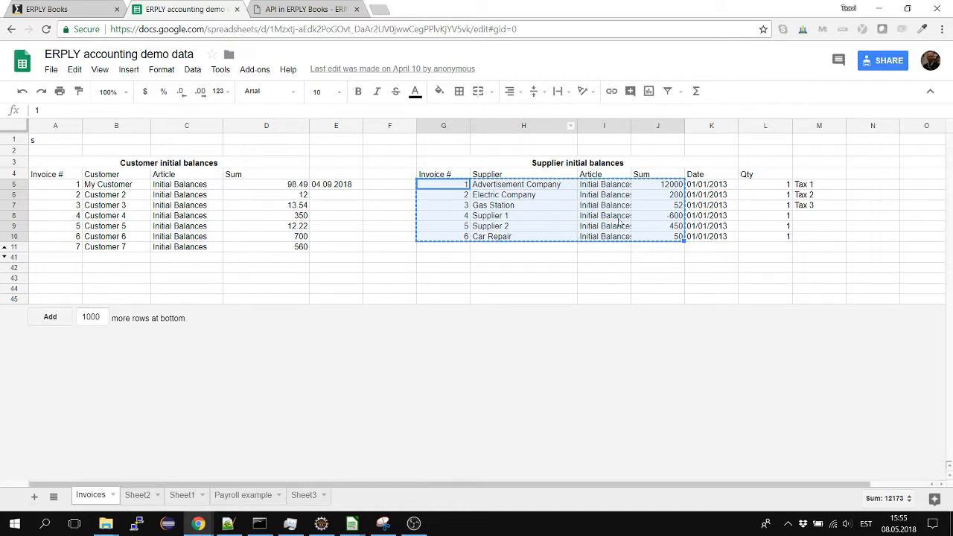
Open the purchase invoice import in ERPLY Books and paste the copied supplier rows, starting at the first Invoice No cell
key("ctrl+shift+Tab")
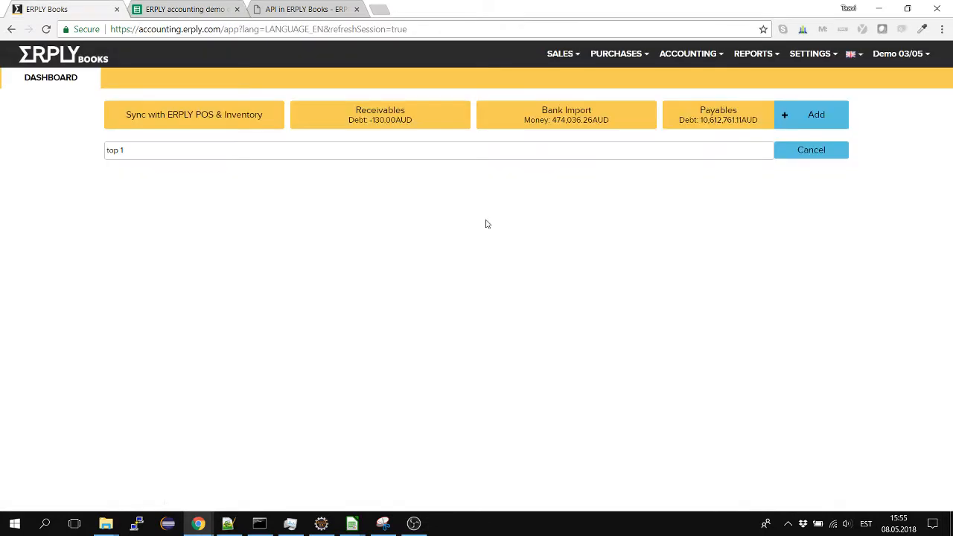
left_click(813, 54)
mouse_move(839, 171)
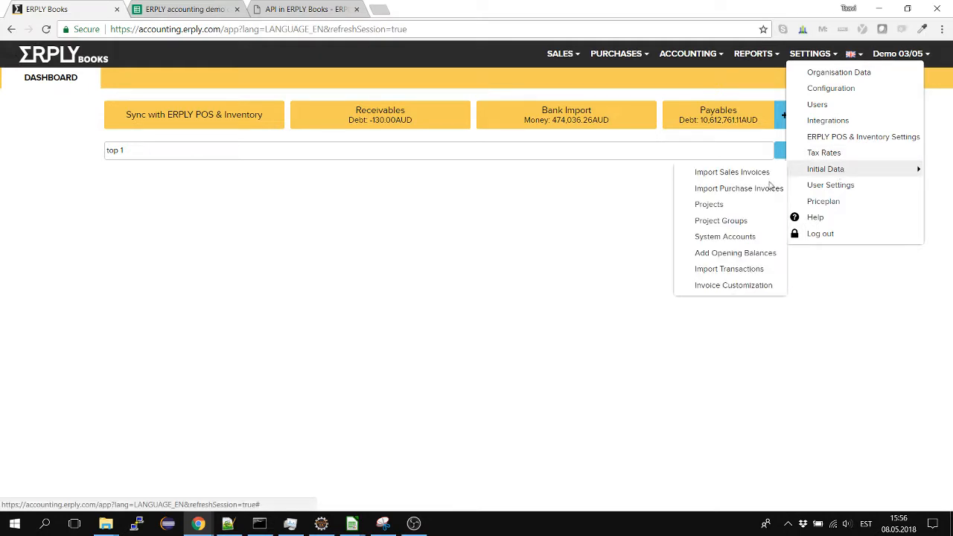
left_click(748, 188)
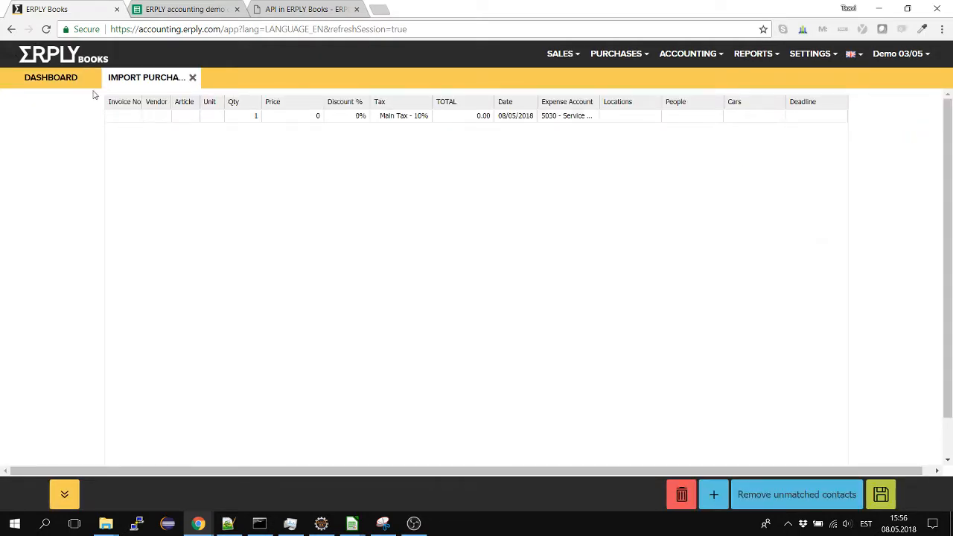
left_click(116, 117)
key("ctrl+v")
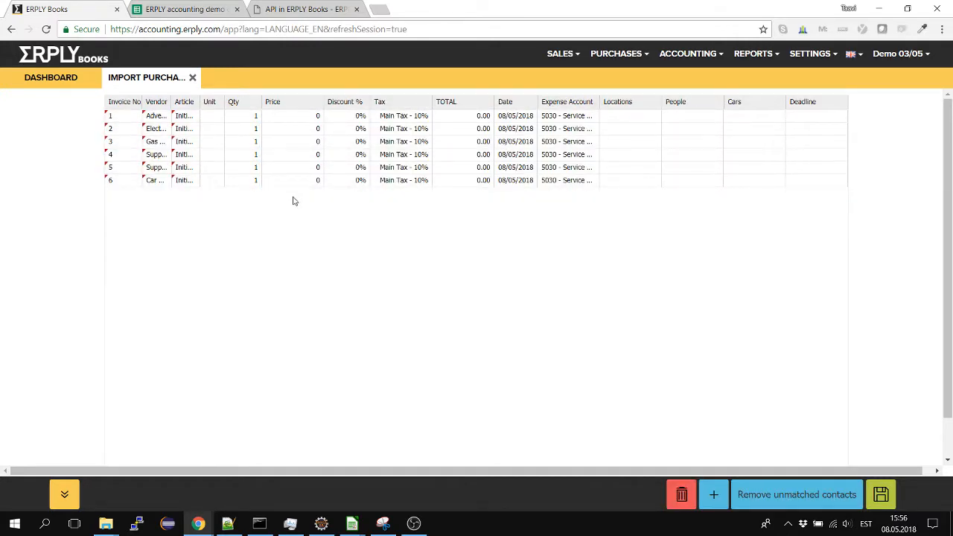
Compare the column order with the spreadsheet, move the Price column directly after Article, and paste the supplier rows again
left_click(164, 9)
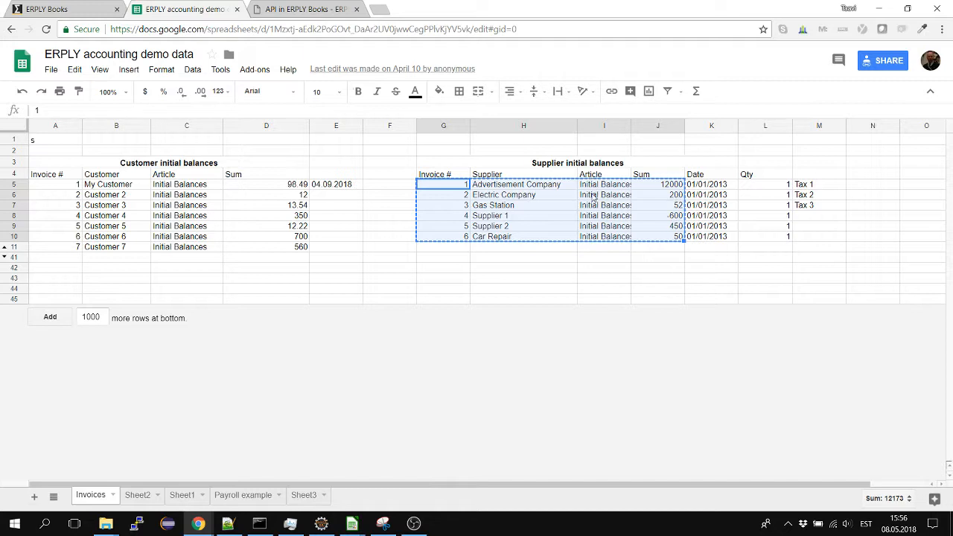
key("ctrl+shift+Tab")
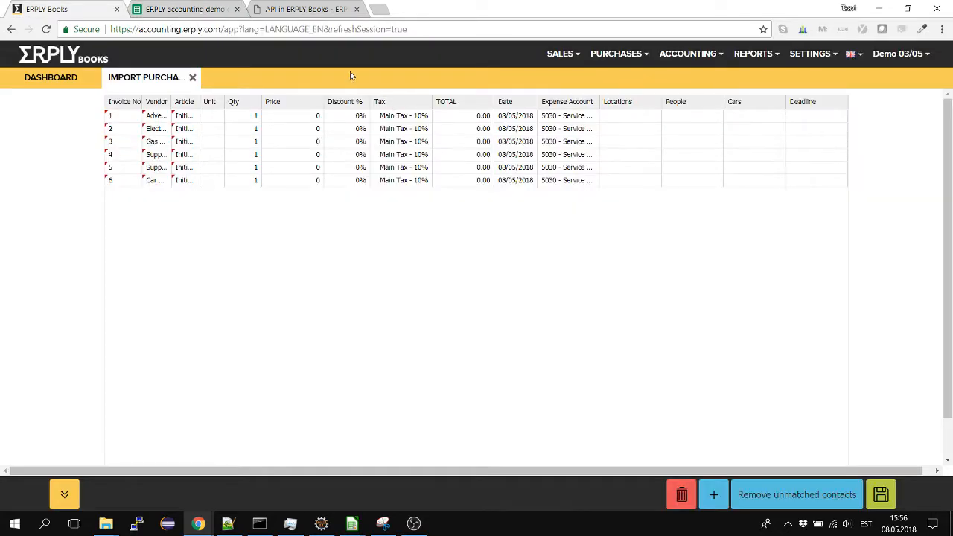
mouse_move(277, 107)
left_mouse_down()
mouse_move(281, 113)
mouse_move(198, 114)
left_mouse_up()
left_click(123, 119)
type("12,000.00 AUD 200.00 AUD 52.00 AUD -600.00 AUD 450.00 AUD 50.00 AUD")
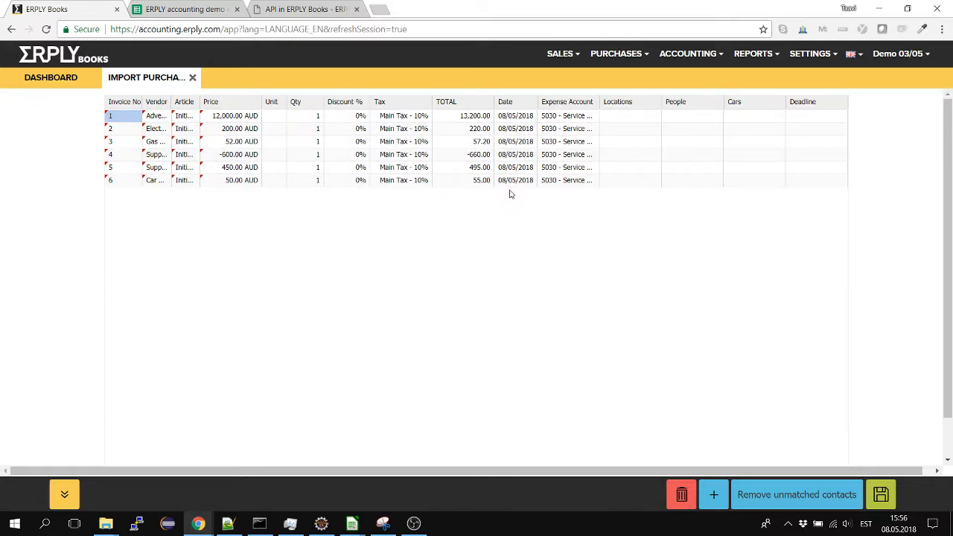
Widen the Article and Vendor columns of the purchase invoice import grid
left_click(154, 168)
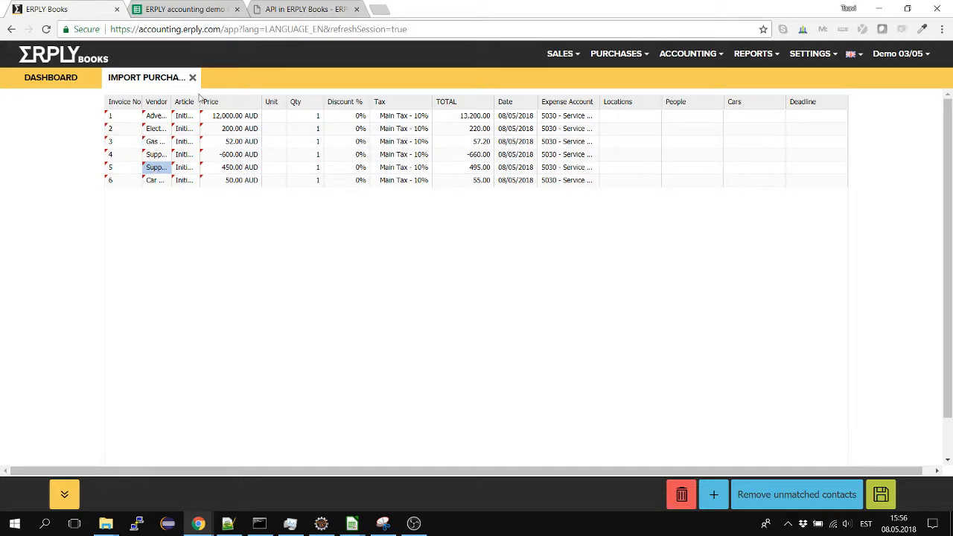
left_click_drag(199, 101, 250, 101)
left_click_drag(171, 101, 231, 101)
Review the Date column across the pasted purchase invoice rows
left_click(633, 142)
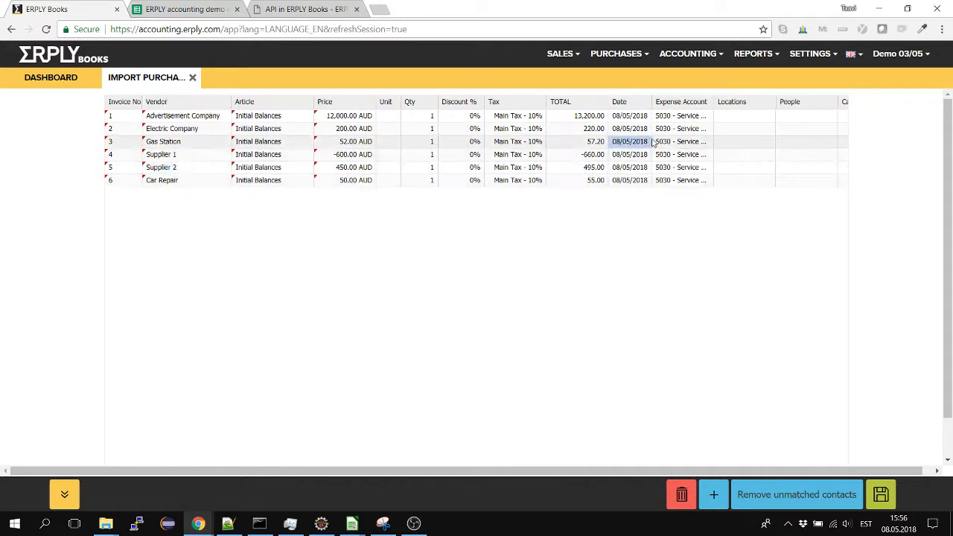
left_click(636, 131)
key("Up")
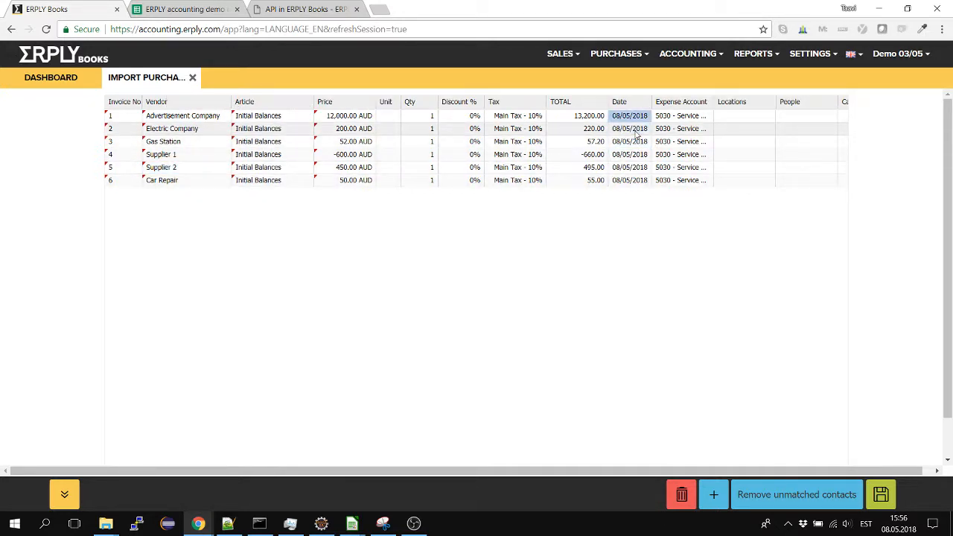
key("Down")
key("Down")
key("Down")
key("Down")
key("Up")
key("Up")
key("Up")
key("Down")
key("Down")
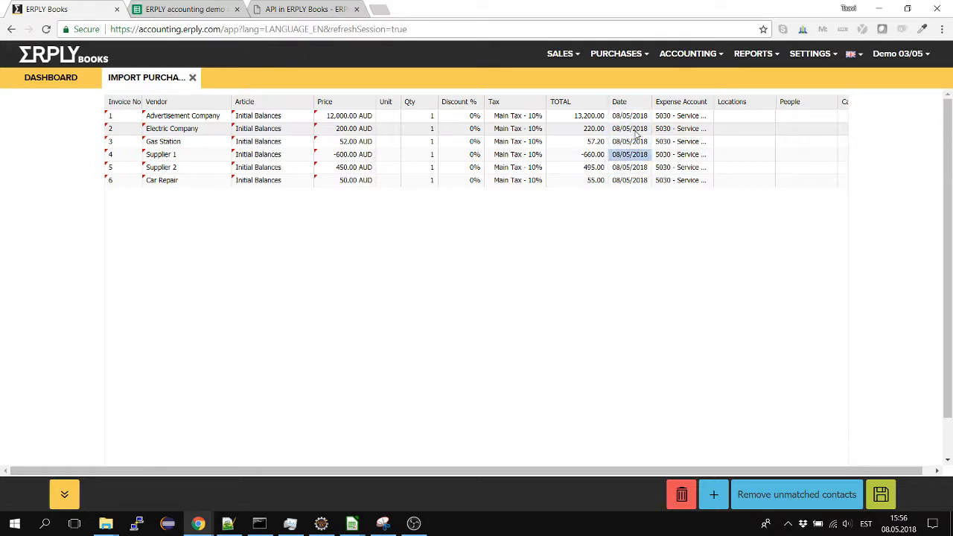
key("Up")
key("Up")
key("Up")
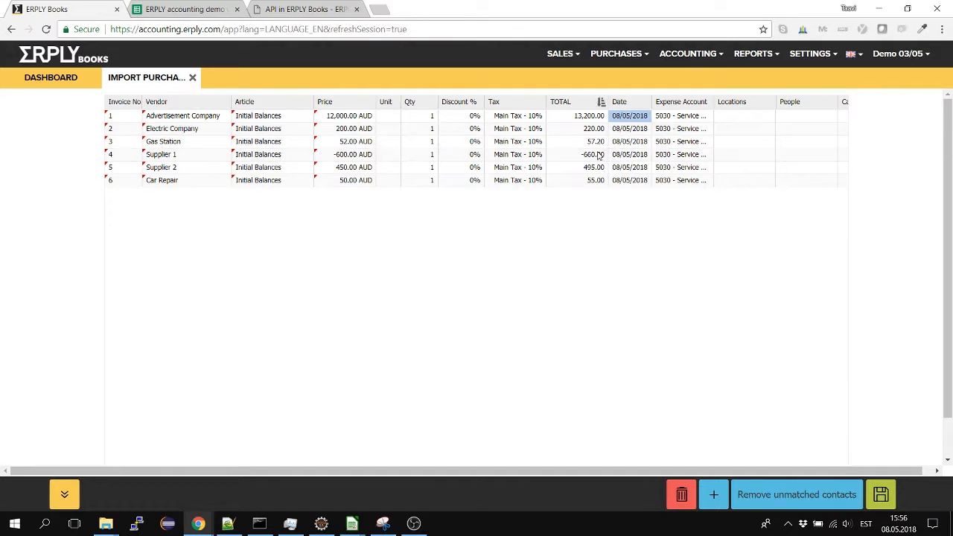
left_click(631, 170)
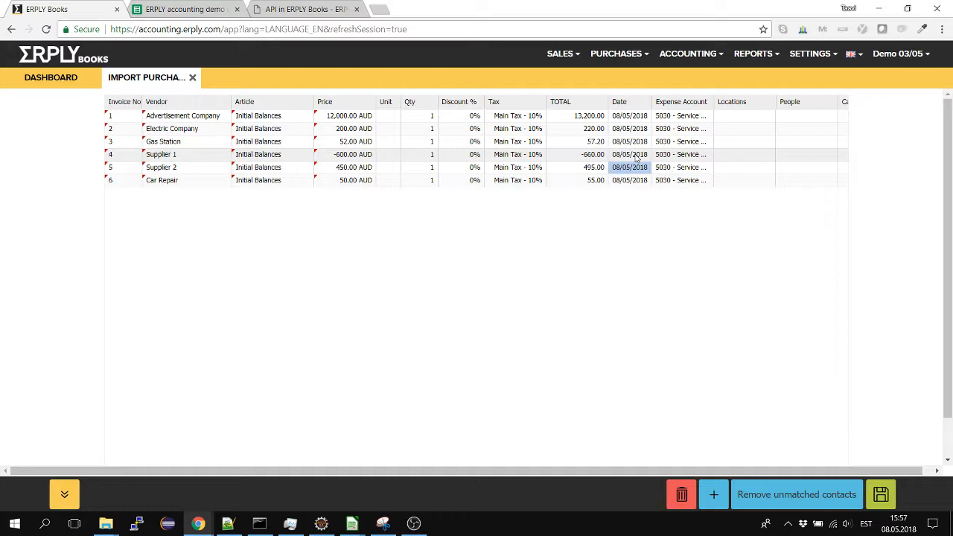
Open Import Transactions from the initial data settings and set the import type to Open Payables
left_click(805, 58)
mouse_move(823, 171)
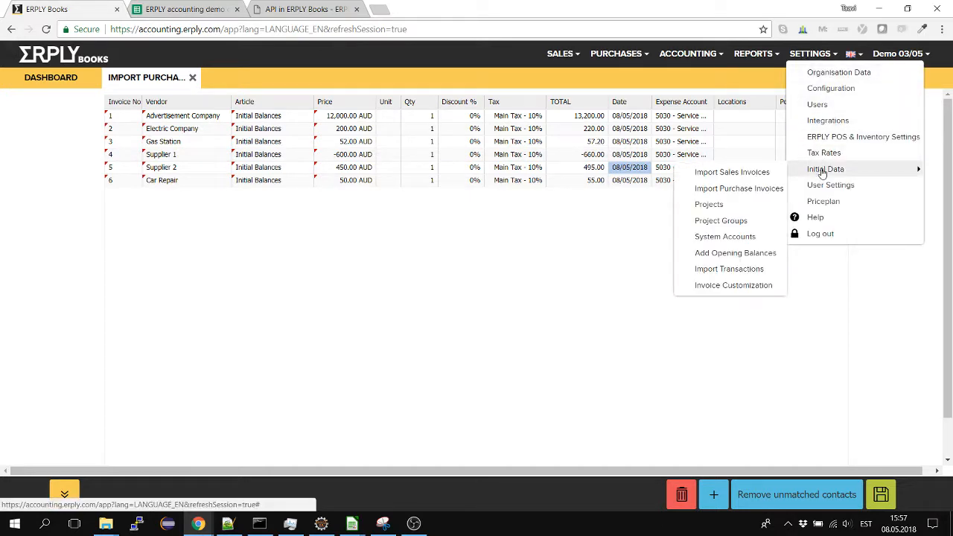
left_click(706, 269)
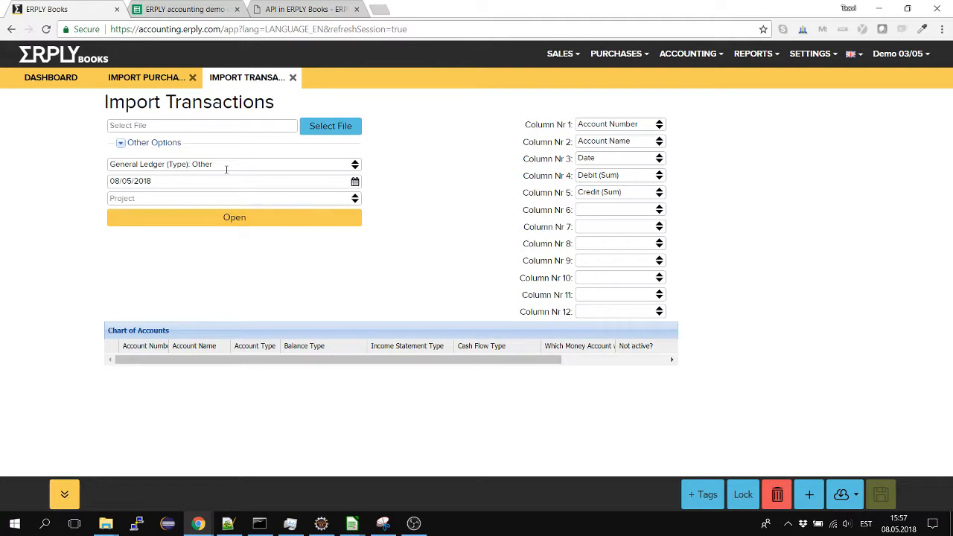
left_click(354, 164)
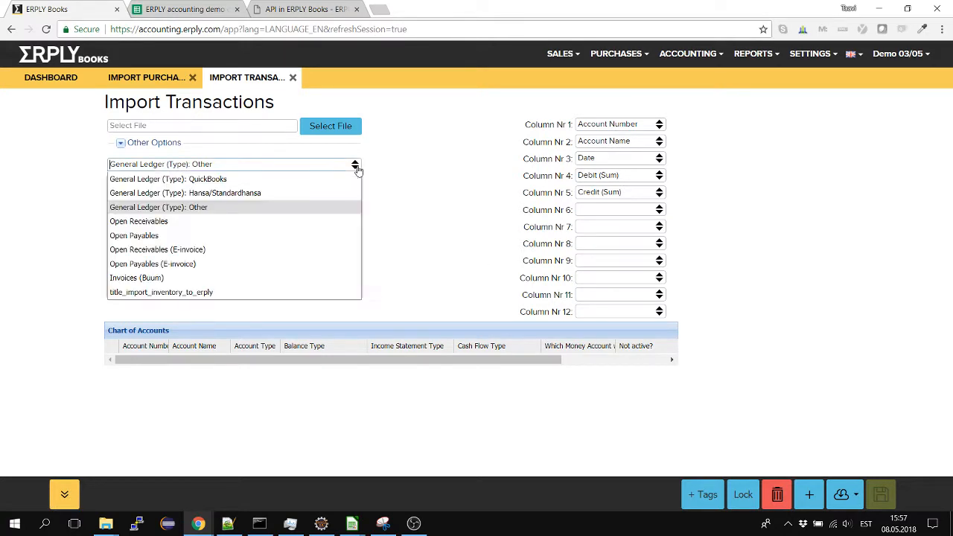
left_click(158, 236)
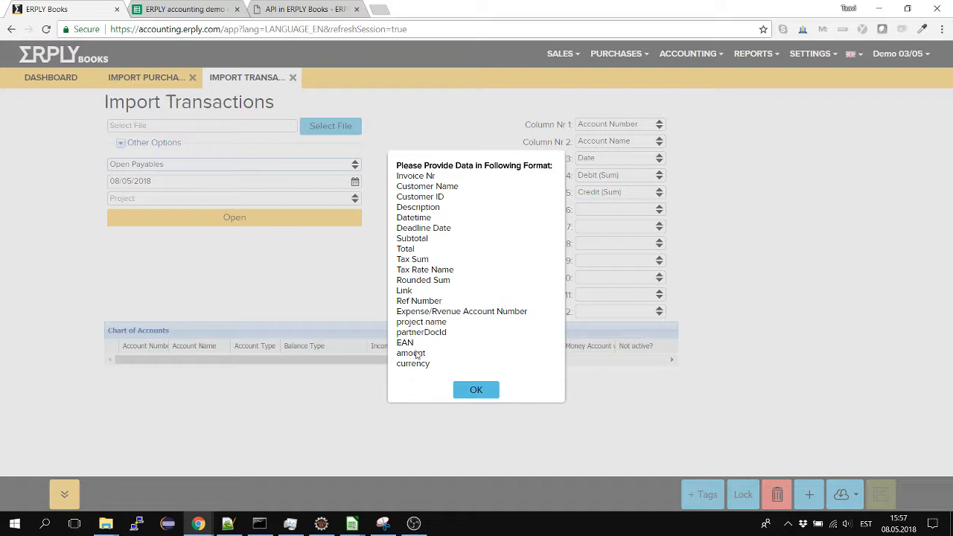
Review the list of required data fields for the Open Payables import and dismiss it
triple_click(413, 194)
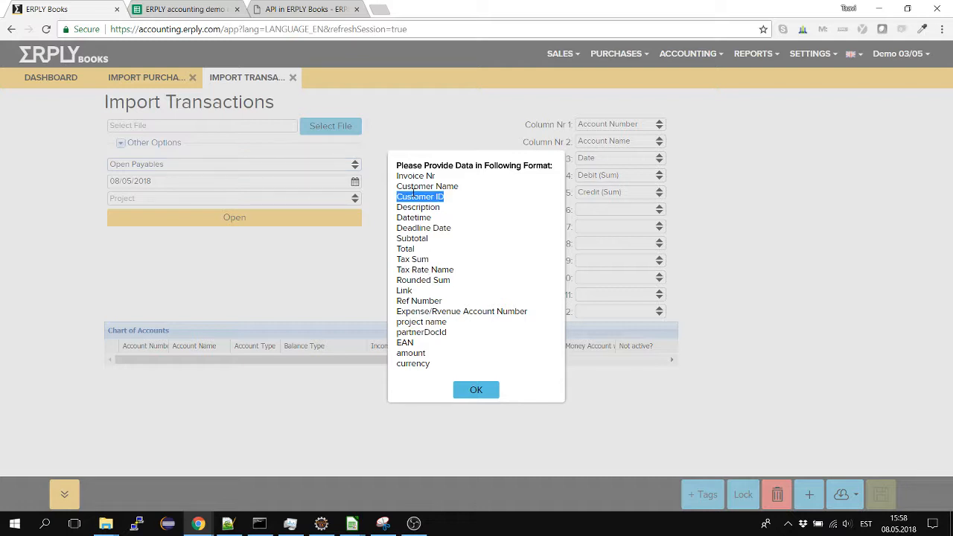
triple_click(414, 228)
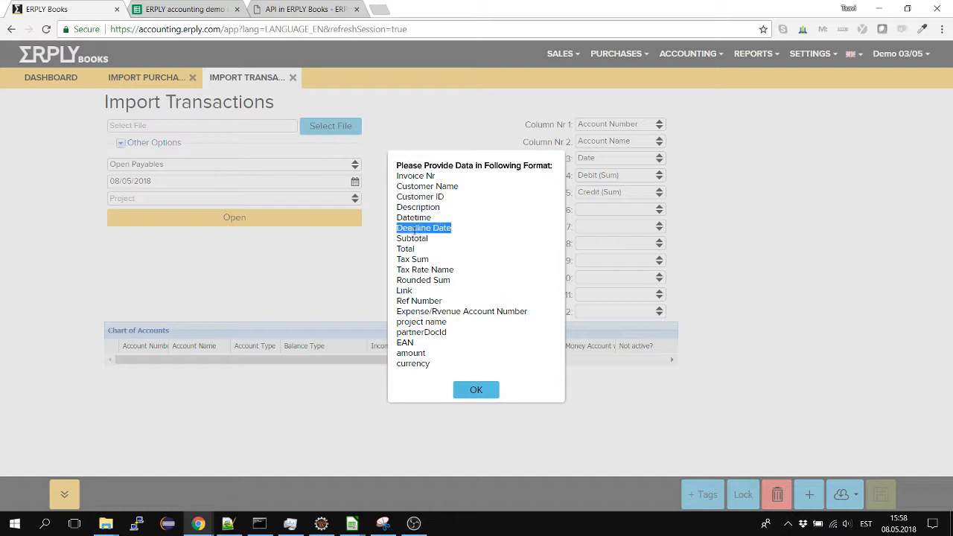
triple_click(414, 239)
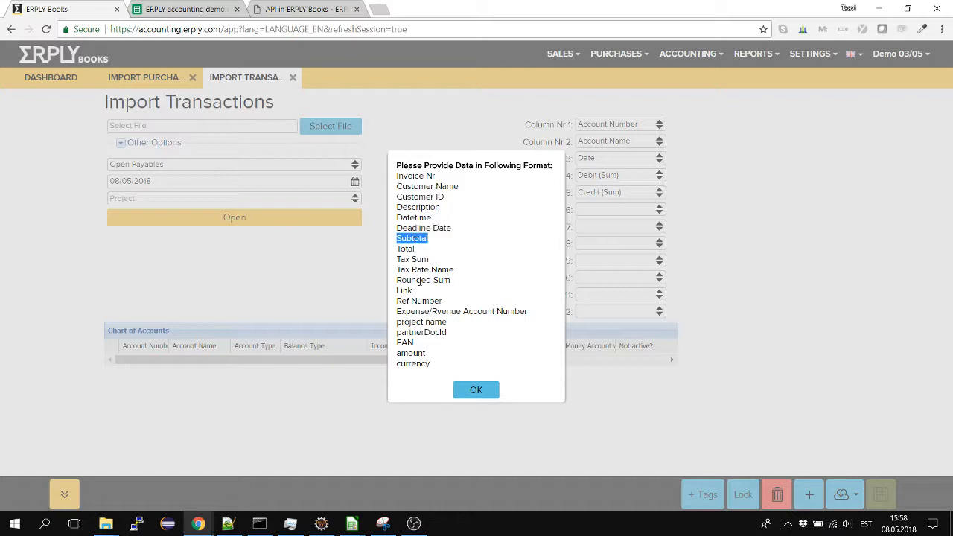
left_click_drag(402, 289, 437, 378)
left_click(425, 356)
left_click(406, 298)
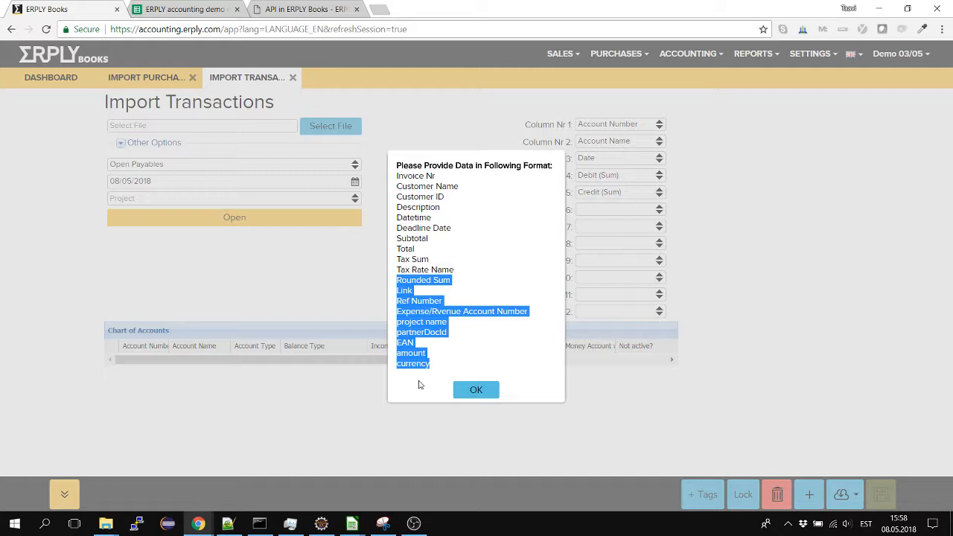
left_click(476, 390)
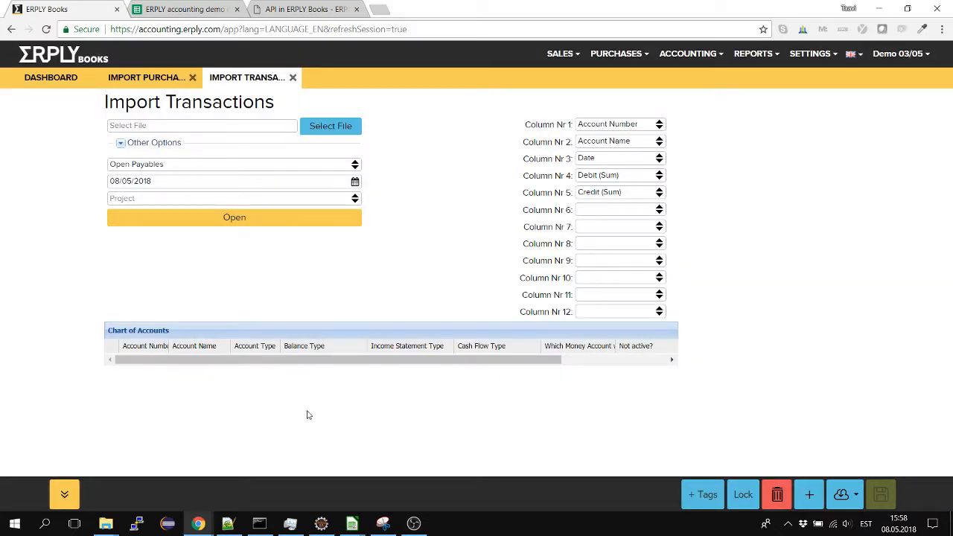
Switch to example_csv.csv in LibreOffice Calc and examine the sample payable row from the invoice number through the date
key("alt+Tab")
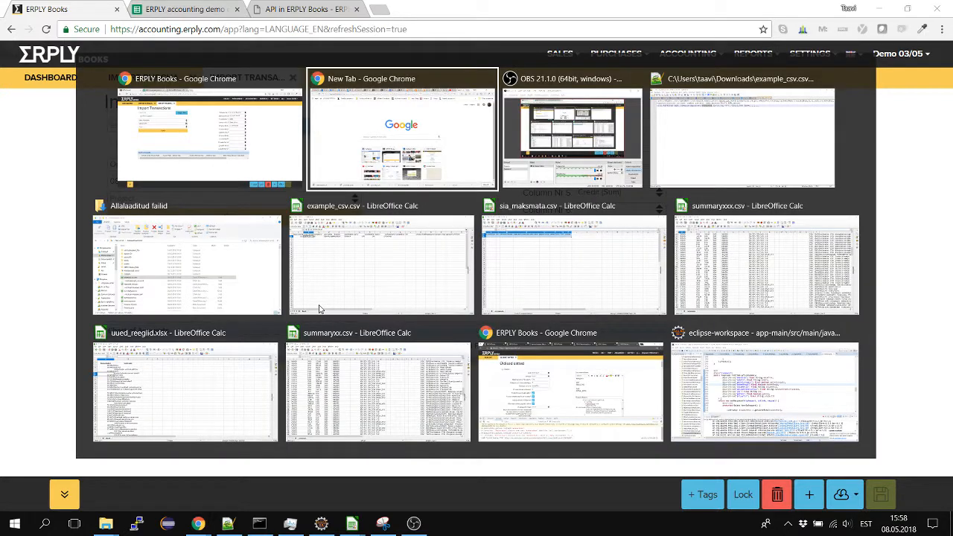
key("alt+Tab")
key("alt+Tab")
key("alt+Tab")
key("alt+Tab")
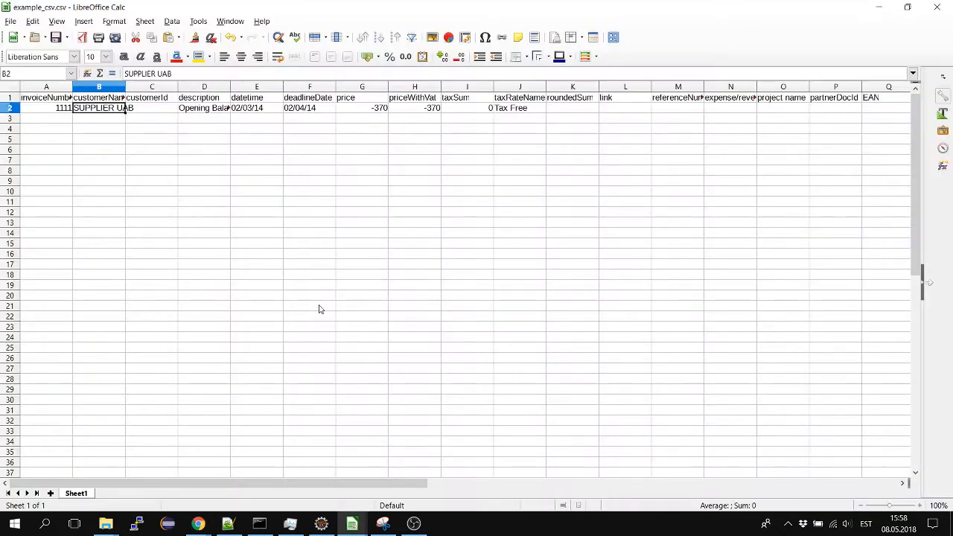
left_click(153, 181)
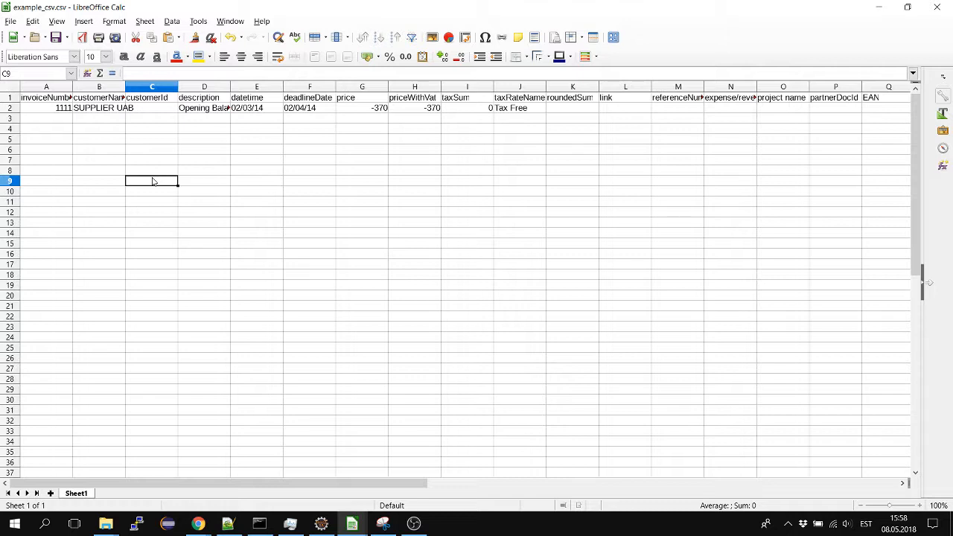
left_click(111, 143)
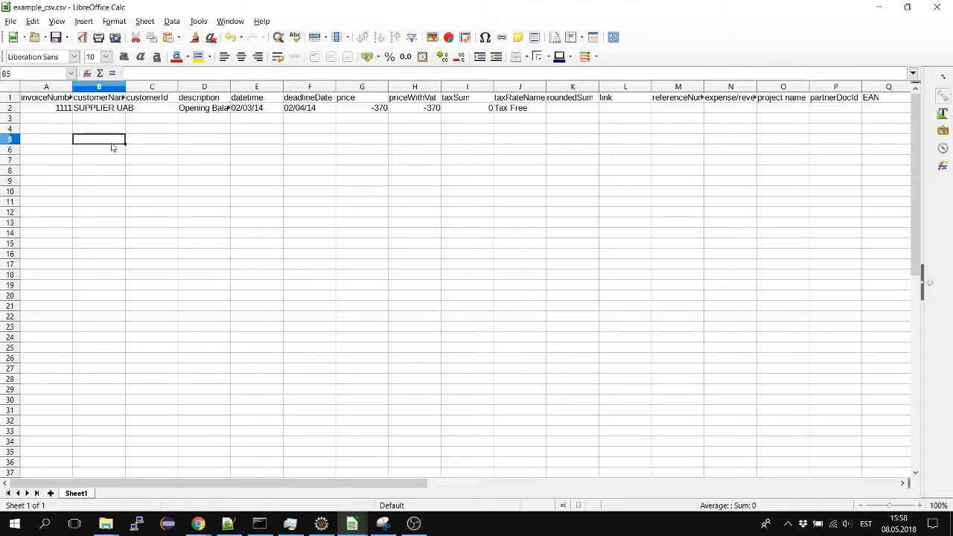
left_click(64, 110)
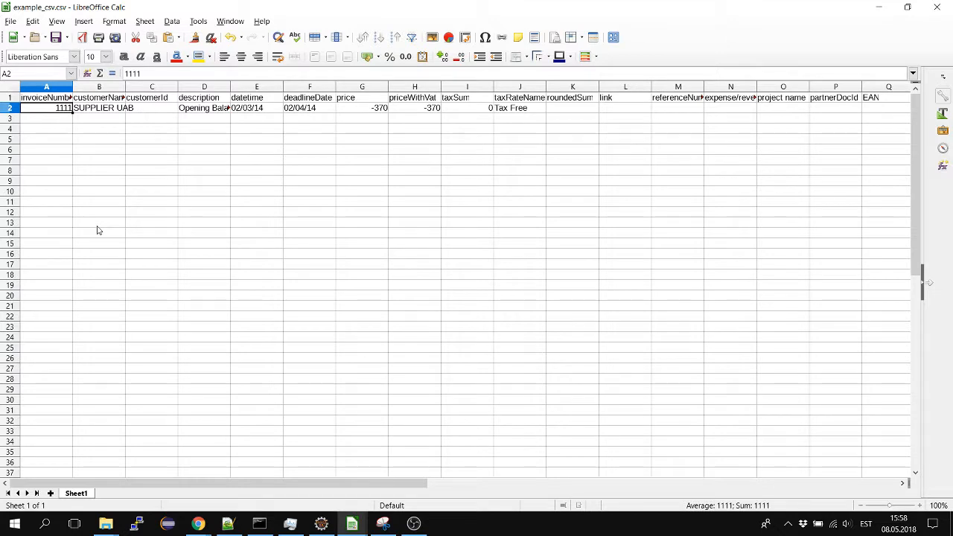
key("Tab")
key("Tab")
key("Tab")
key("Tab")
key("Tab")
key("Tab")
key("Tab")
key("Tab")
key("Tab")
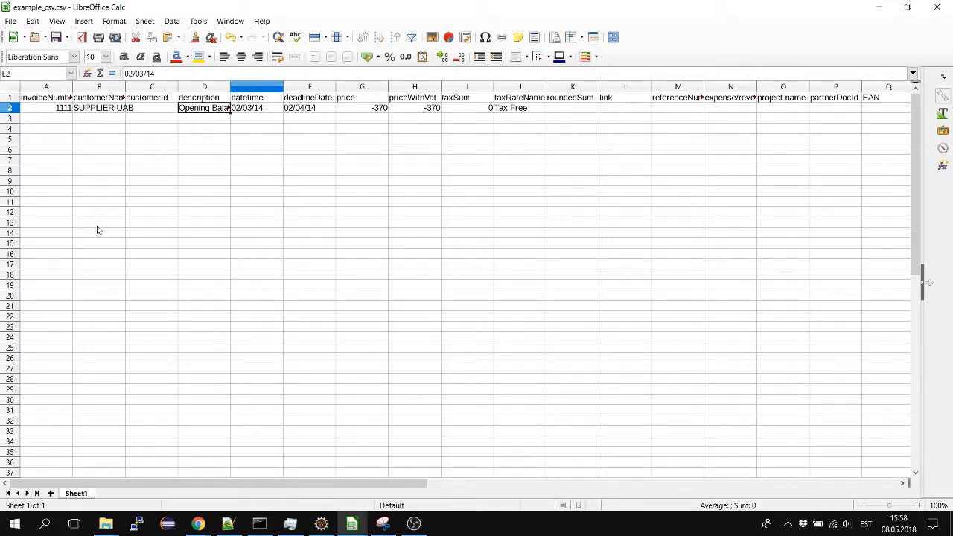
key("shift+Tab")
key("shift+Tab")
key("shift+Tab")
key("shift+Tab")
key("shift+Tab")
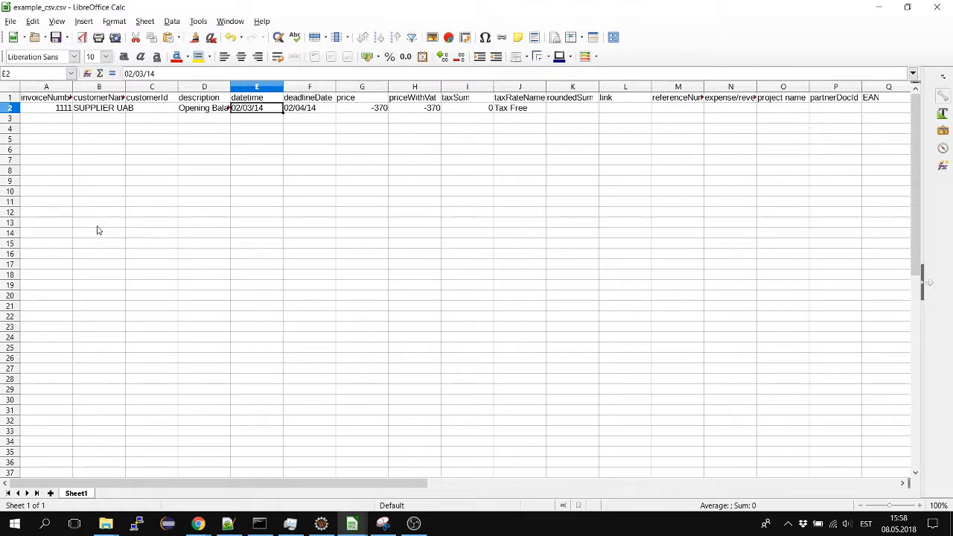
Switch to Notepad++ and view example_csv.csv as plain comma-separated text
key("alt+Tab")
key("alt+Tab")
key("alt+Tab")
key("alt+Tab")
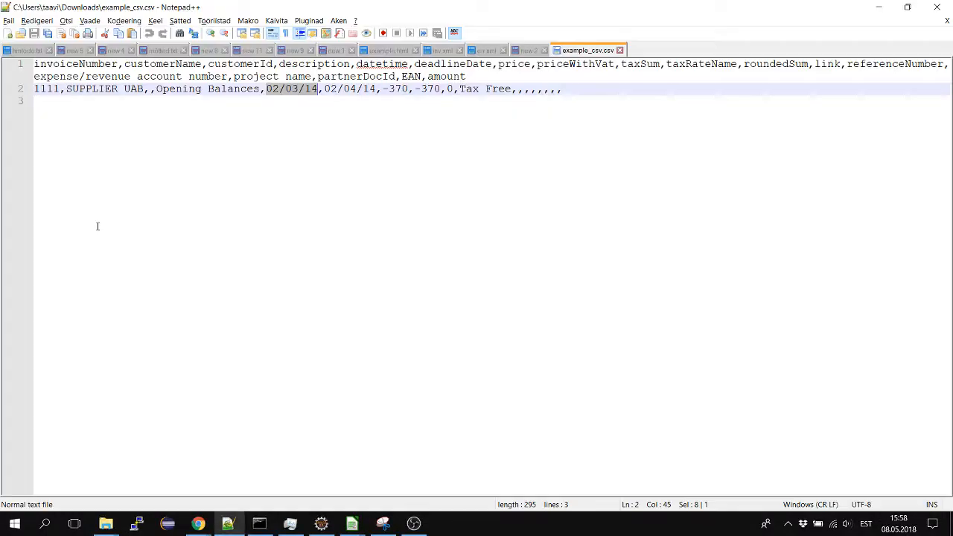
left_click(270, 200)
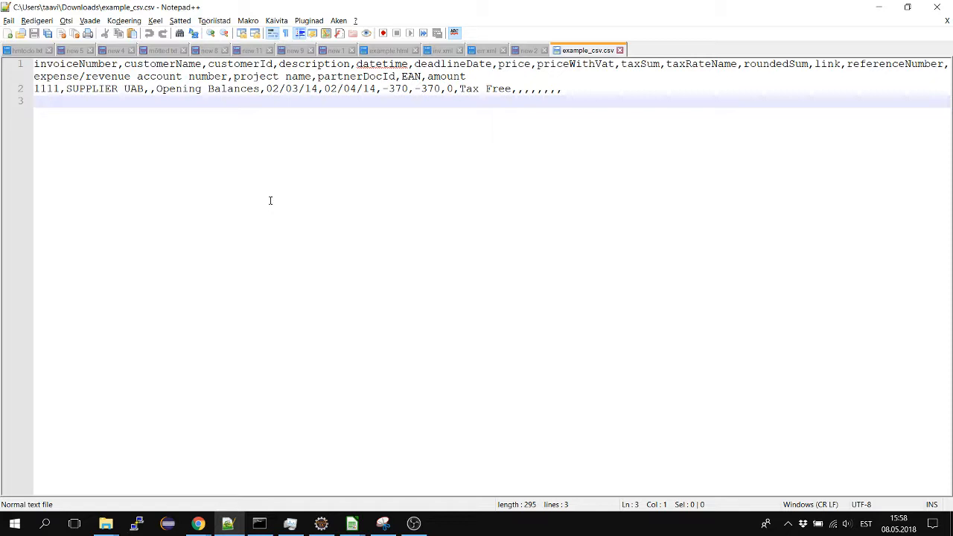
Examine the sample row of example_csv.csv in Notepad++ up to the datetime value and highlight that date
key("Up")
key("Up")
key("Up")
key("Down")
key("Down")
key("ctrl+Right")
key("ctrl+Right")
key("ctrl+Right")
key("ctrl+Right")
key("ctrl+Right")
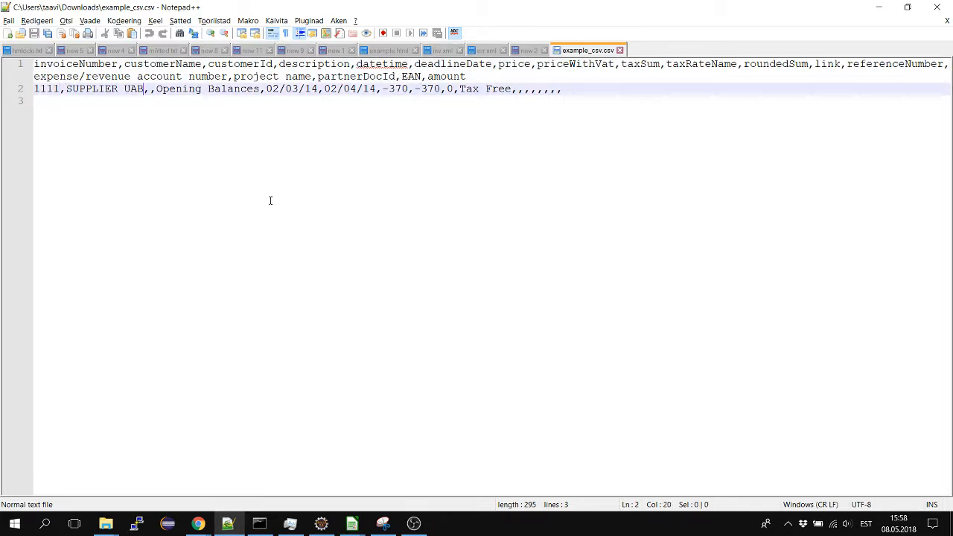
key("ctrl+Right")
key("ctrl+Right")
key("ctrl+Right")
key("ctrl+shift+Right")
key("ctrl+shift+Right")
key("ctrl+shift+Right")
key("ctrl+shift+Right")
key("ctrl+shift+Right")
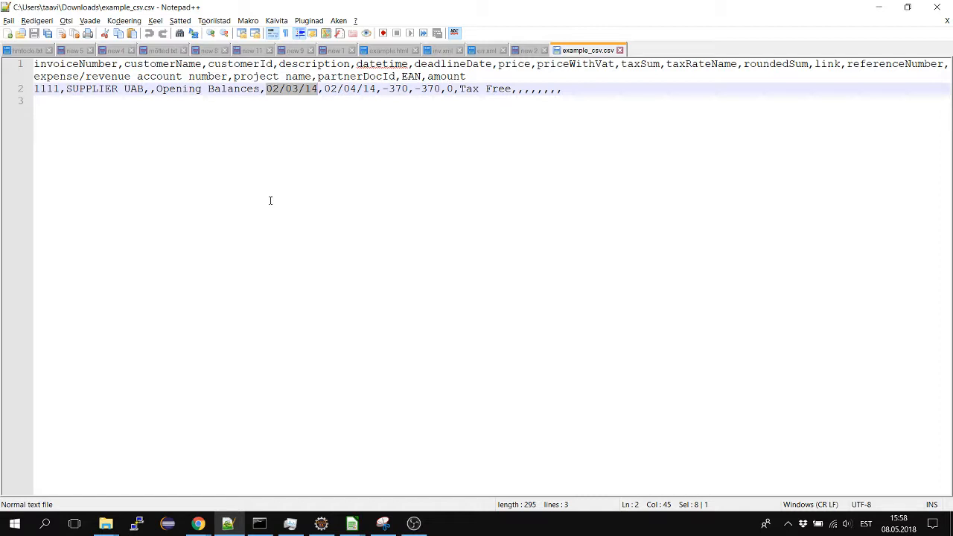
Switch to ERPLY Books in Chrome, expand the other import options and set the date format to d/m/y
key("alt+Tab")
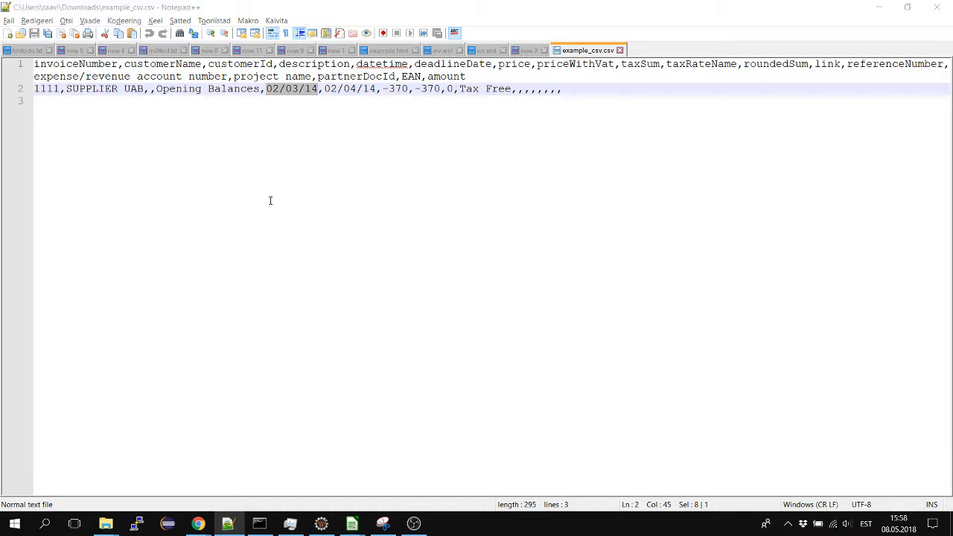
key("alt+Tab")
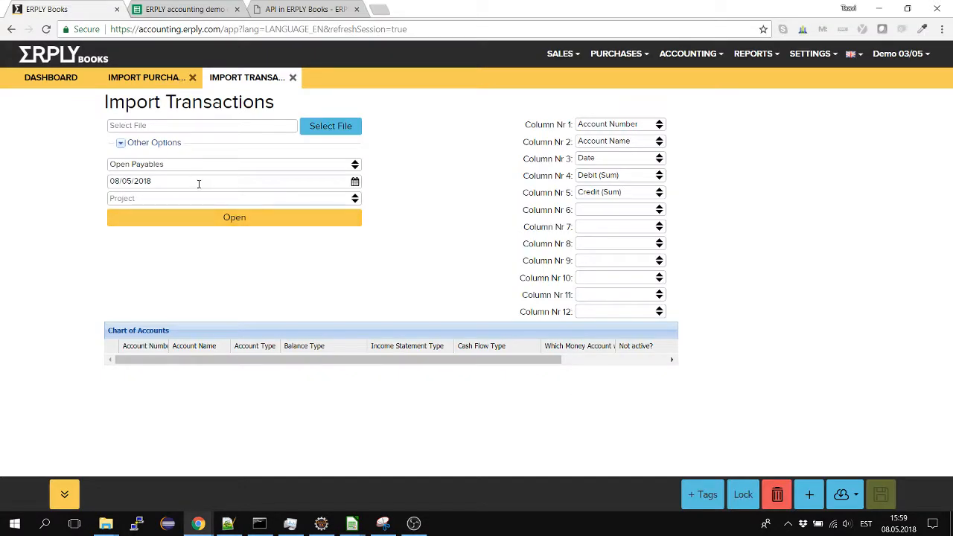
left_click(147, 149)
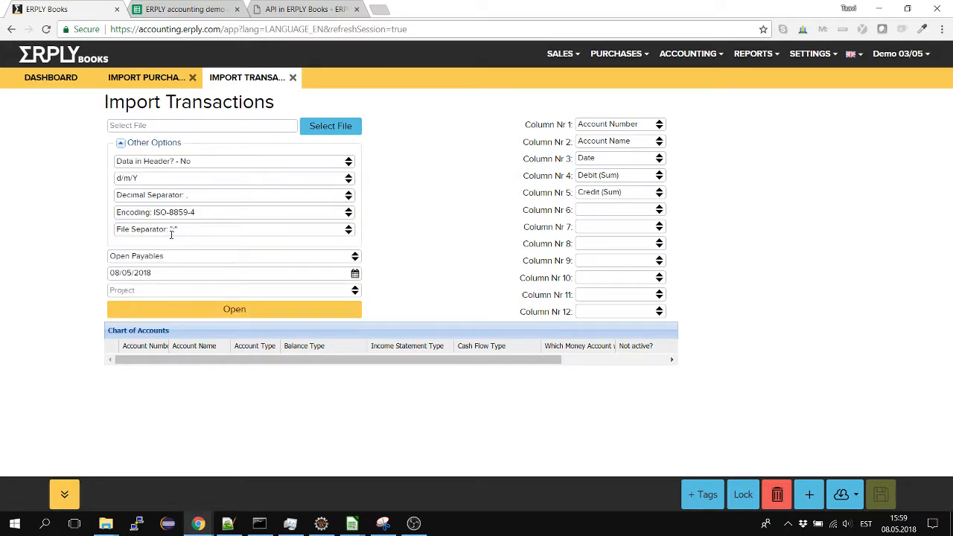
left_click(173, 179)
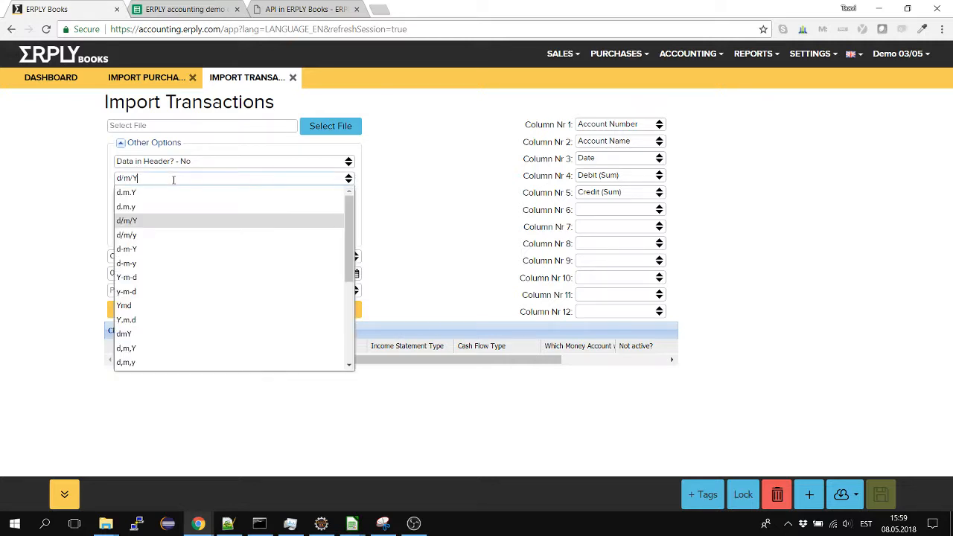
left_click(165, 236)
left_click(81, 218)
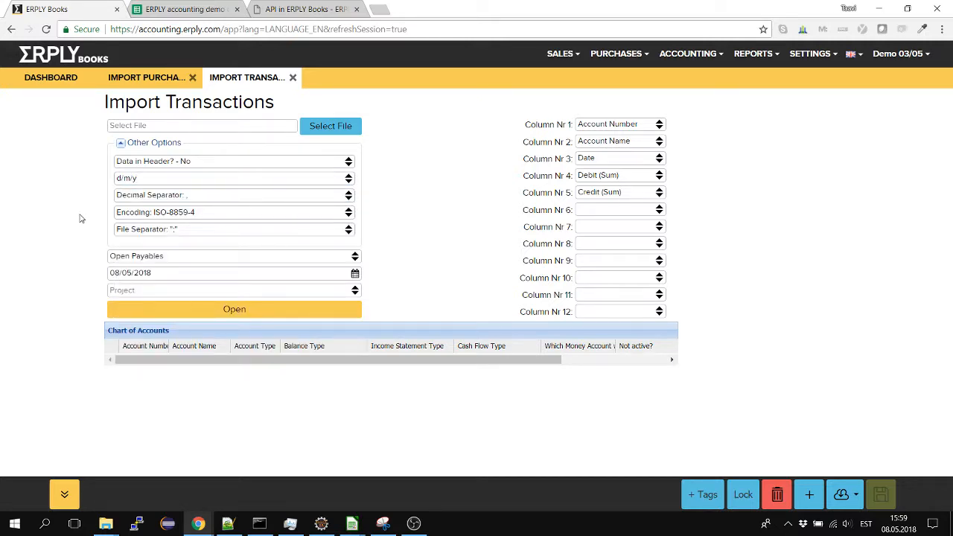
Check the price format of the sample row in Notepad++ and set the import's decimal separator to a period in ERPLY Books
key("alt+Tab")
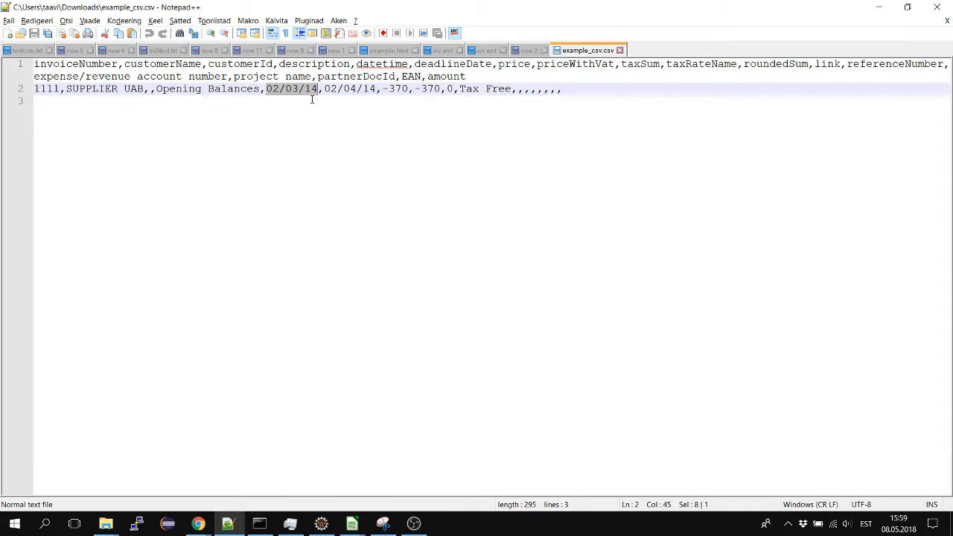
left_click(406, 88)
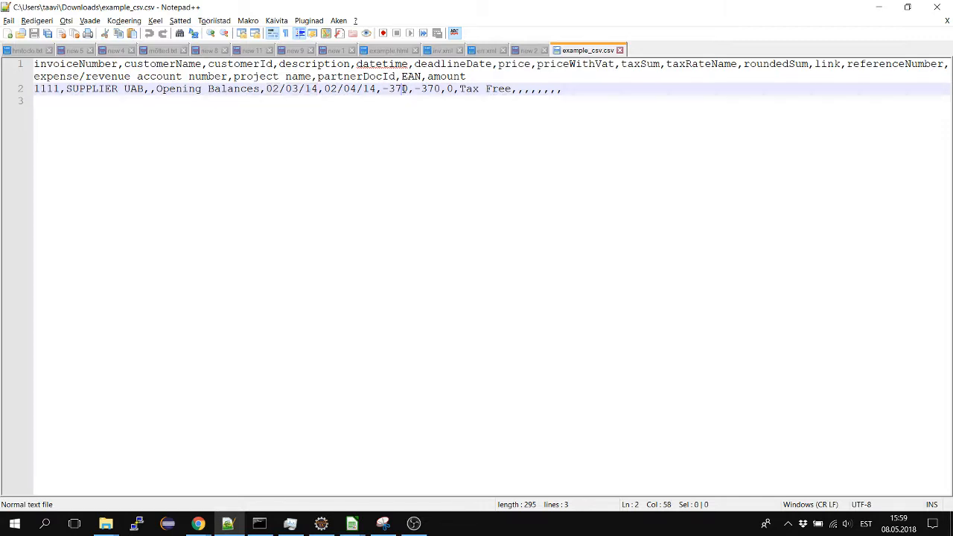
key("alt+Tab")
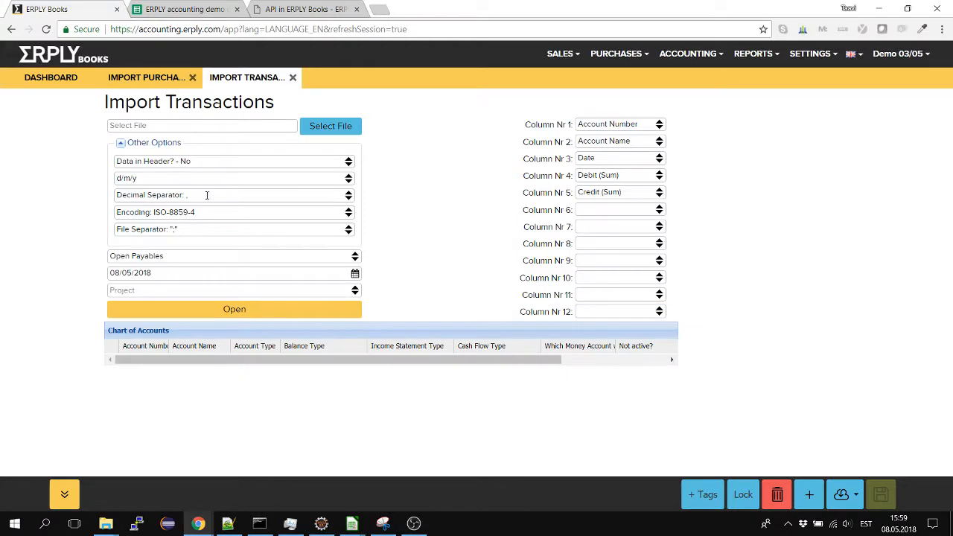
left_click(207, 195)
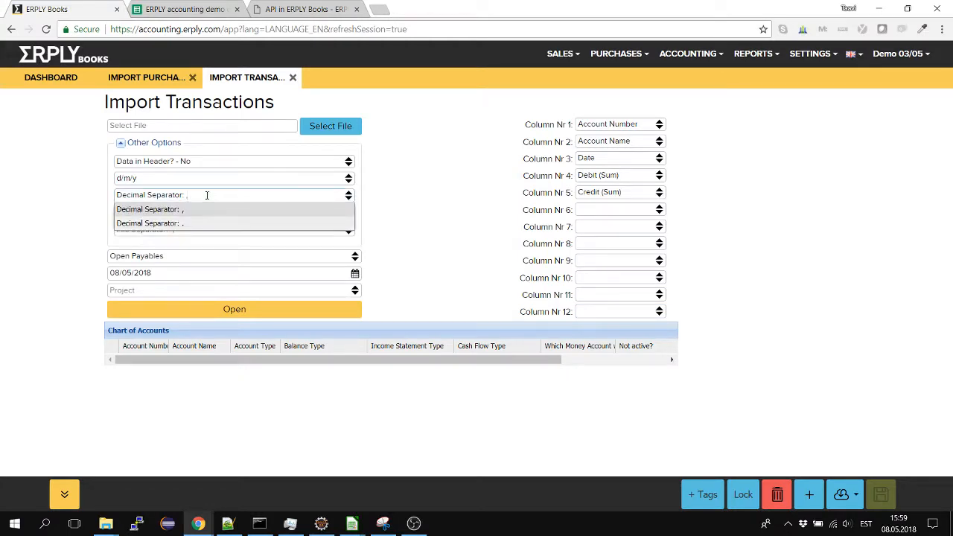
left_click(207, 195)
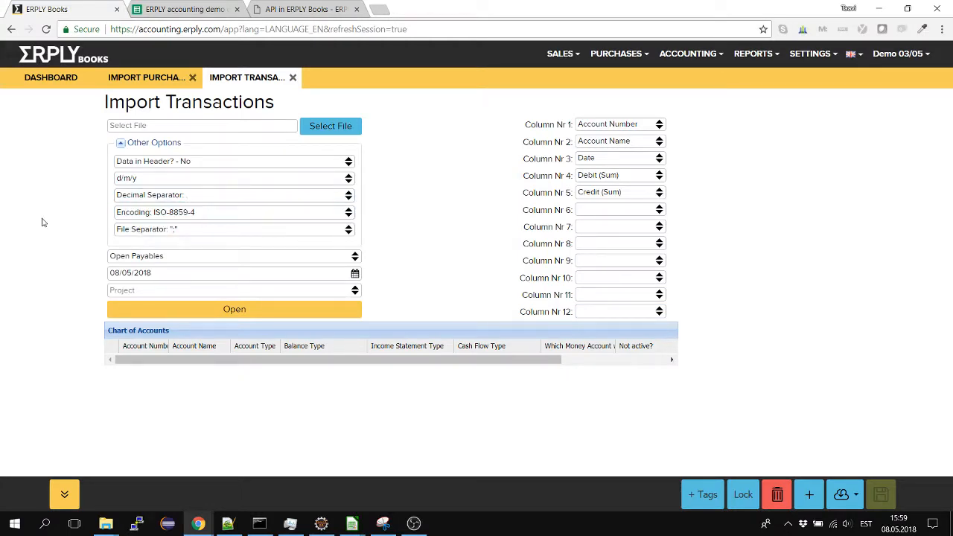
Set the import file encoding to UTF-8
left_click(209, 213)
type("utf")
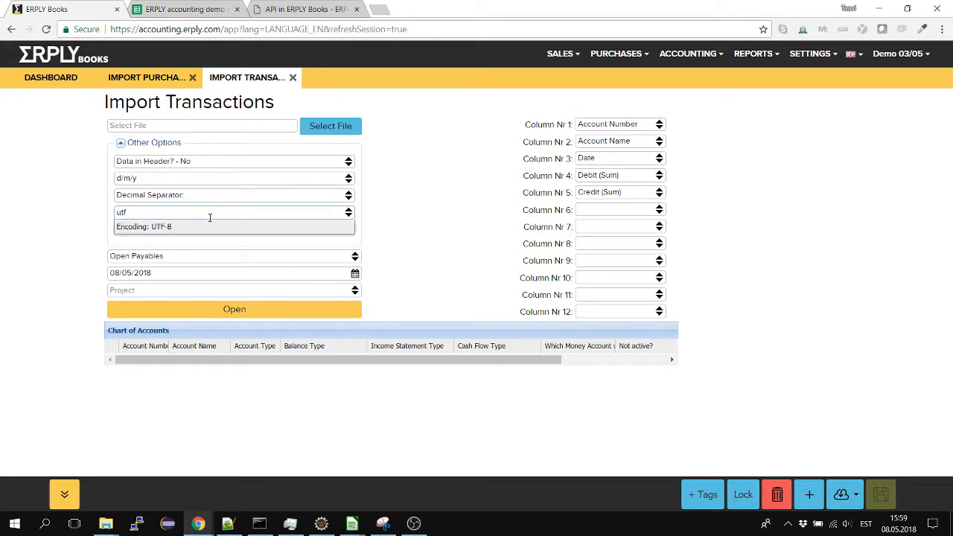
key("Return")
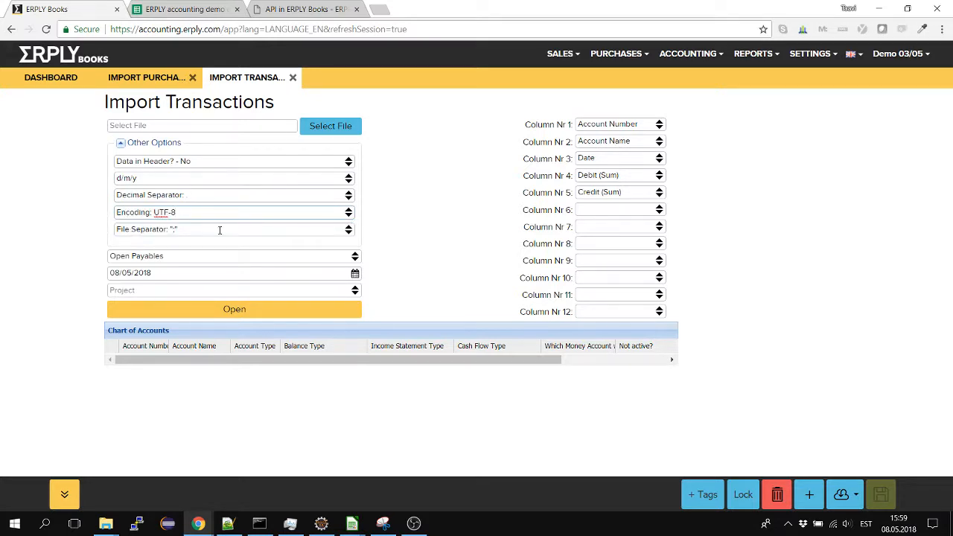
left_click(58, 230)
Switch to example_csv.csv in LibreOffice Calc and copy the whole sheet into a new spreadsheet
key("alt+Tab")
key("alt+Tab")
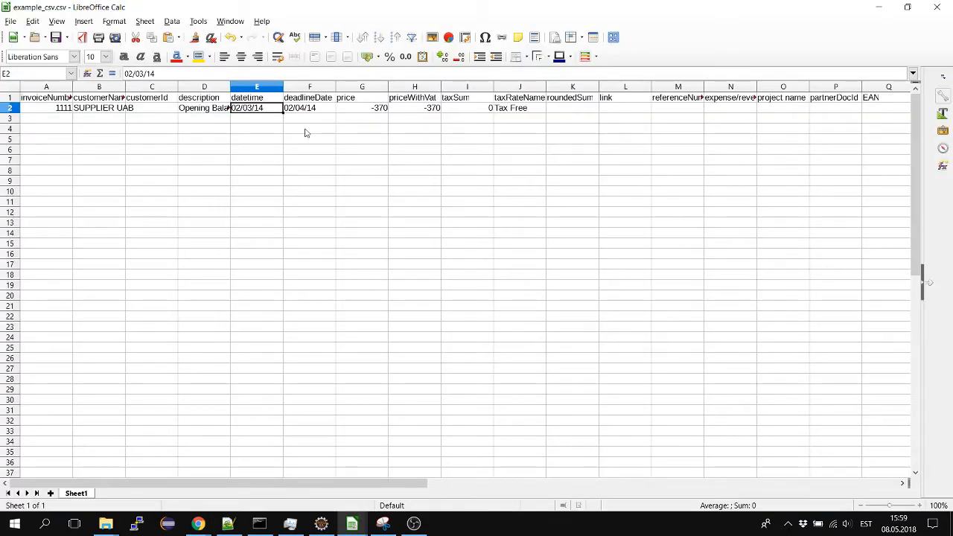
key("ctrl+a")
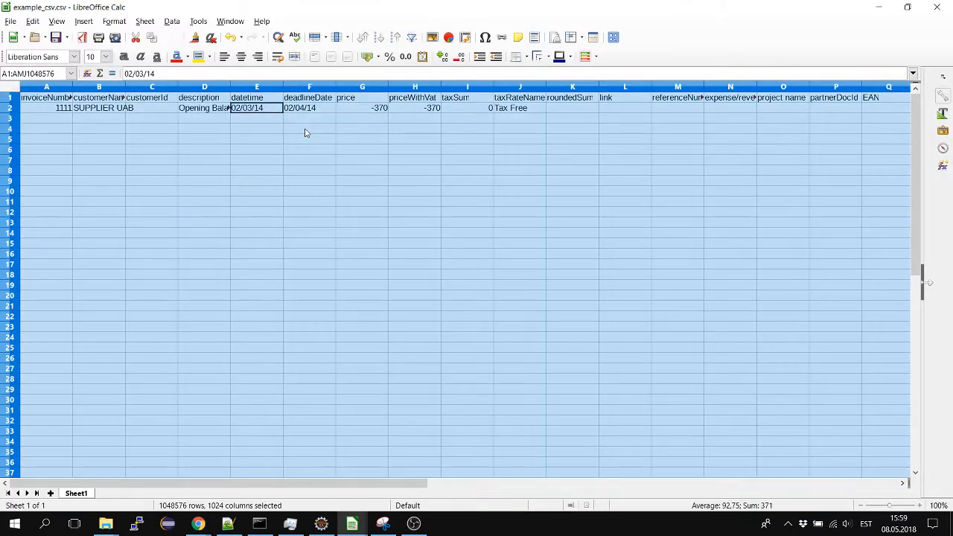
key("ctrl+c")
key("ctrl+n")
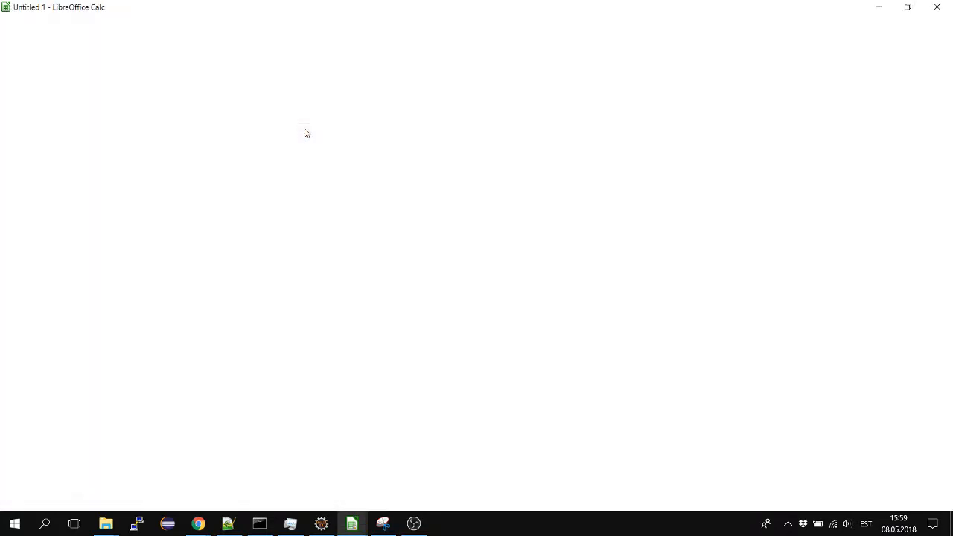
key("ctrl+v")
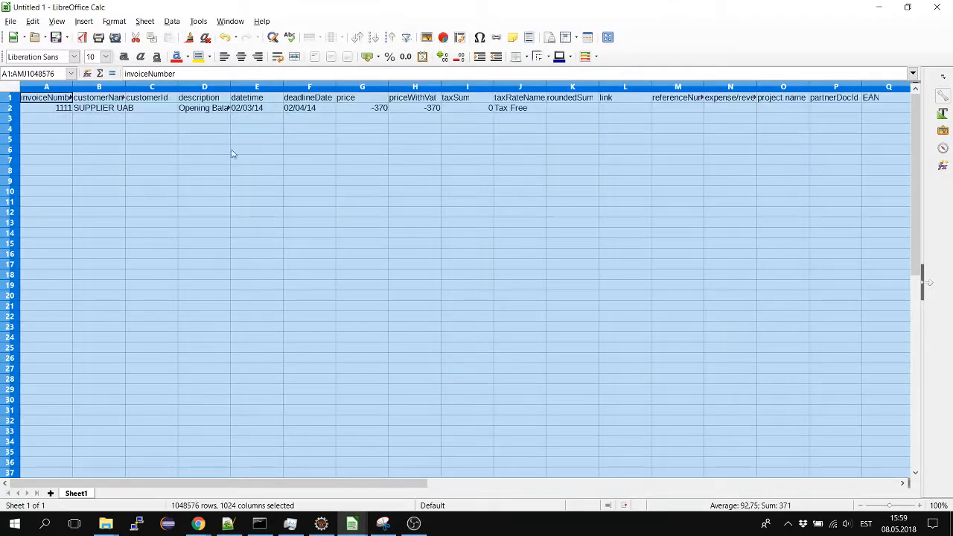
left_click(215, 154)
Start saving the new spreadsheet as Untitled 1.csv in Text CSV format and bring up its text export options
key("ctrl+s")
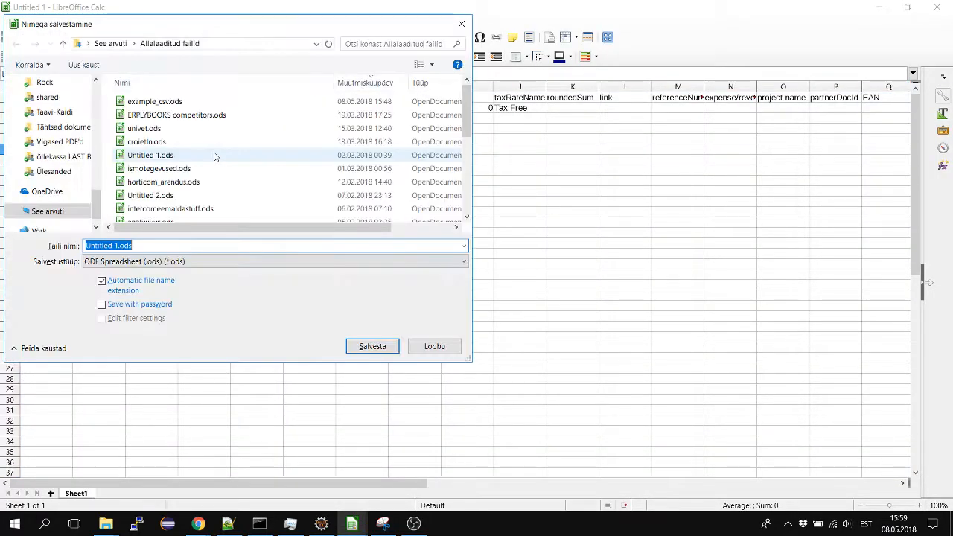
left_click(149, 261)
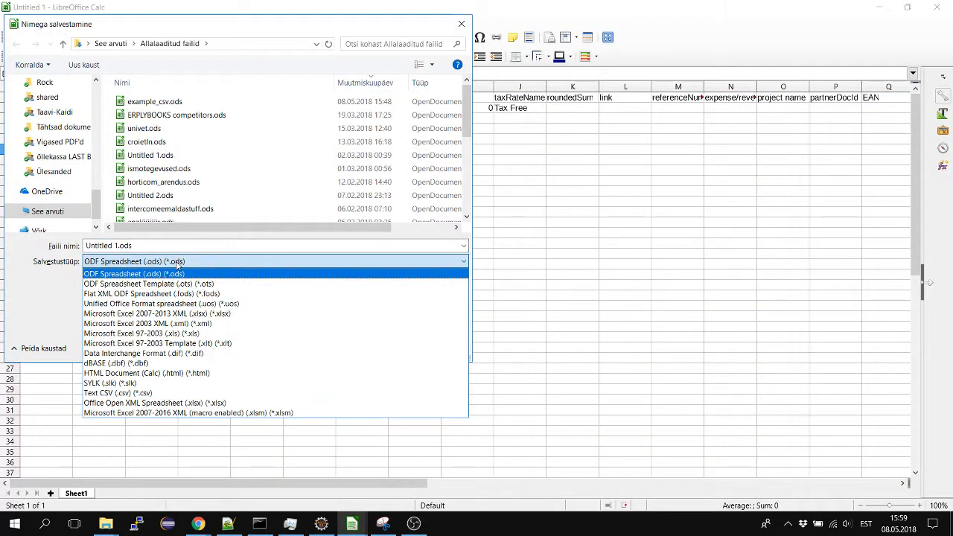
left_click(139, 393)
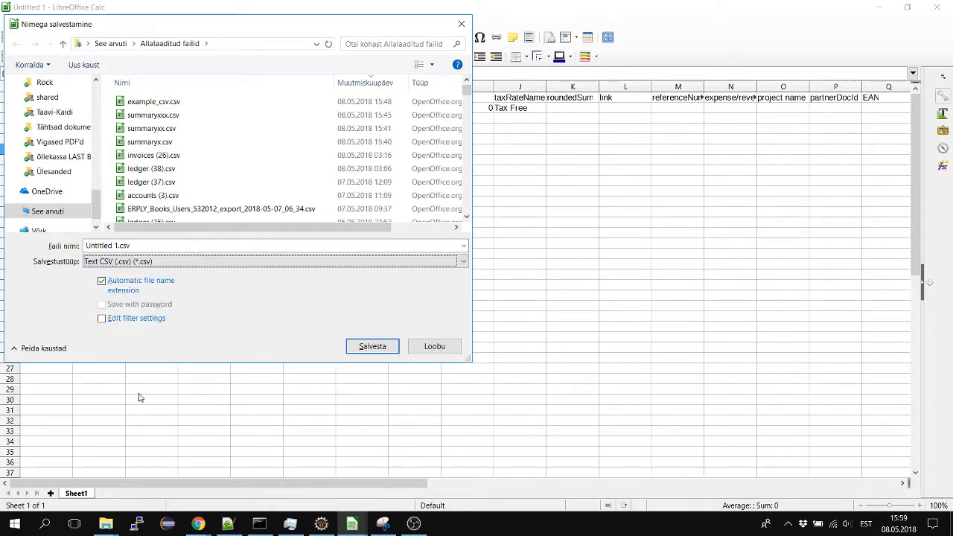
left_click(366, 348)
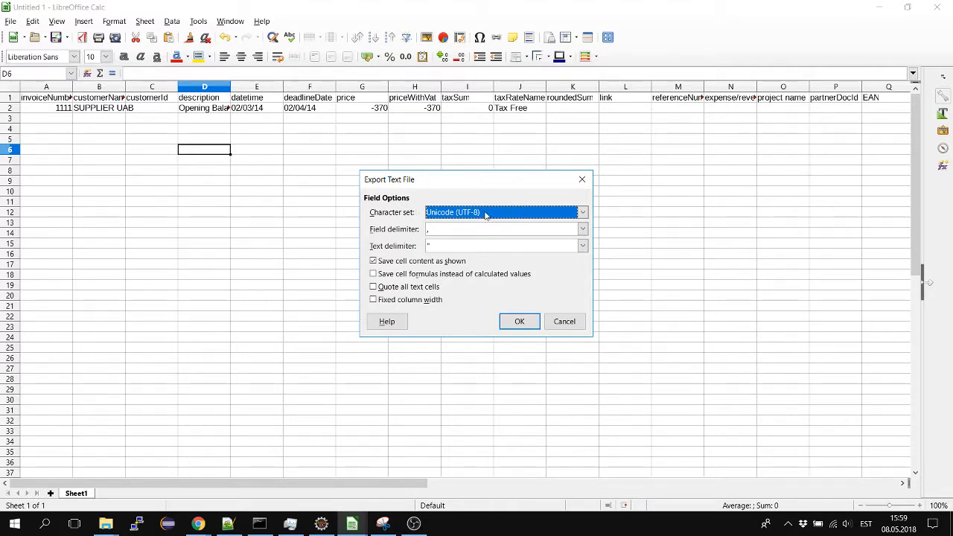
Compare the Calc export's field delimiter with the ERPLY Books import options and set the file separator to a comma
key("alt+Tab")
key("alt+Tab")
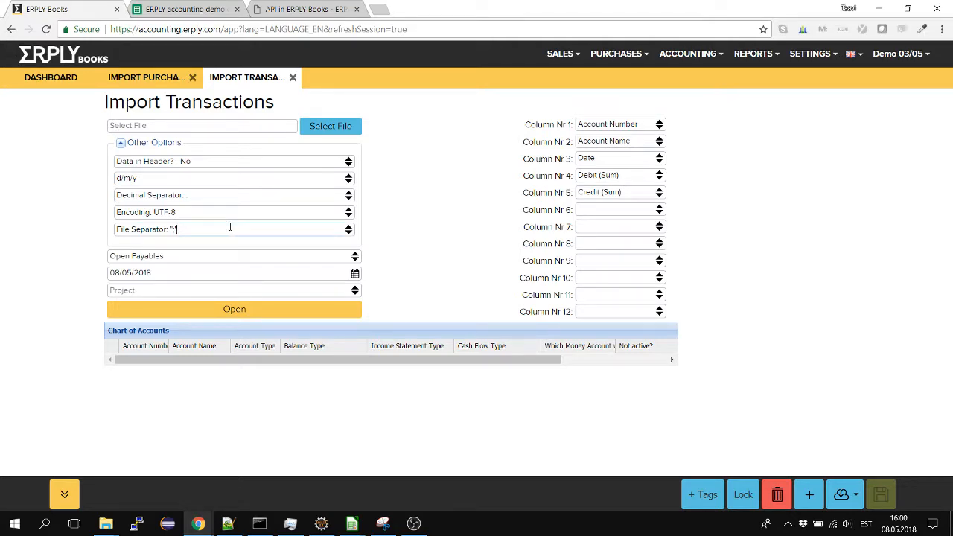
key("alt+Tab")
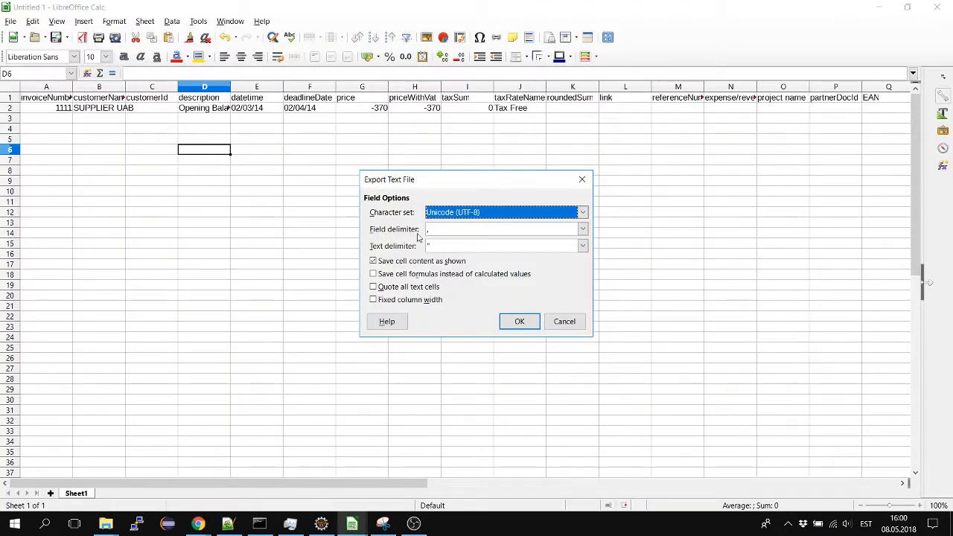
key("alt+Tab")
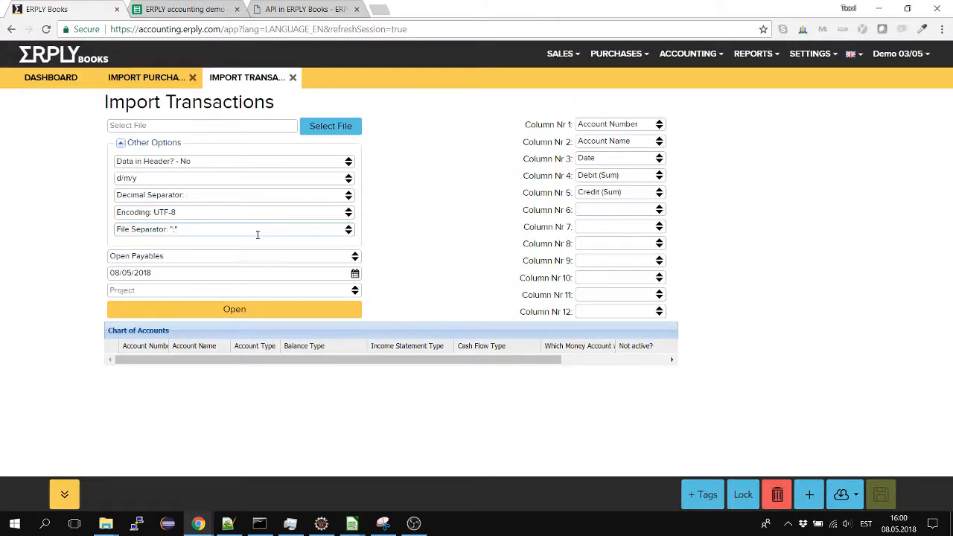
left_click(246, 245)
Choose example_csv.csv from the downloads folder as the file to import
left_click(187, 131)
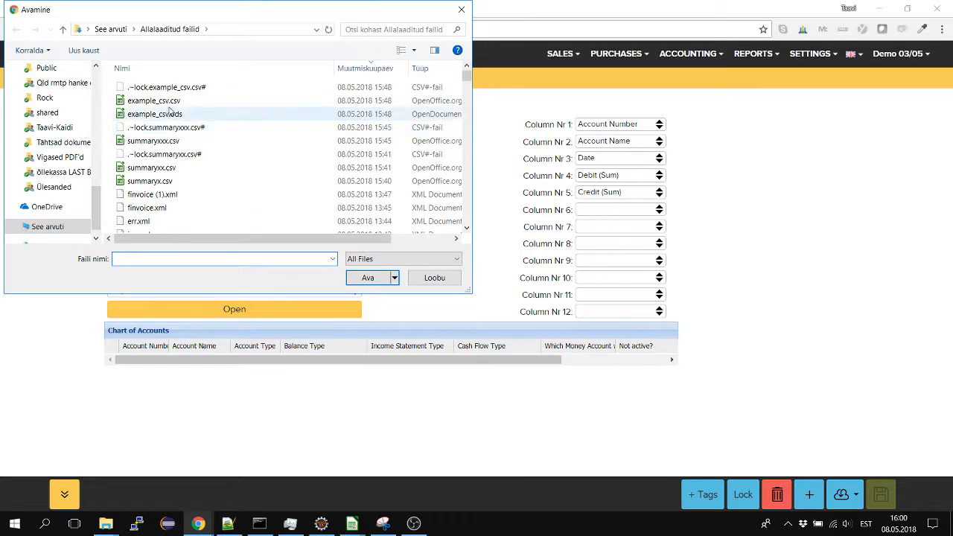
left_click(164, 112)
double_click(153, 101)
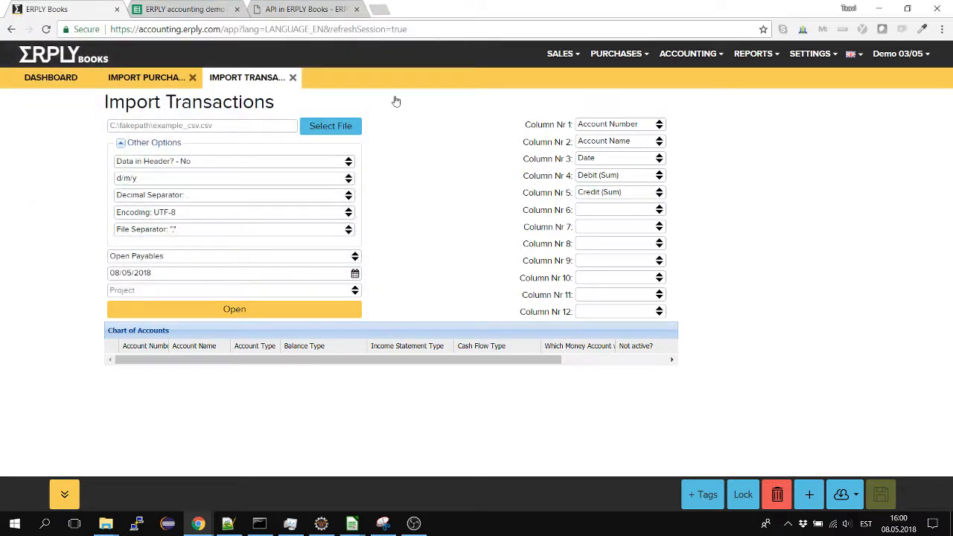
Open the purchases Contacts list, switch to example_csv.csv in LibreOffice Calc and copy the customerName value from the sample row
left_click(617, 53)
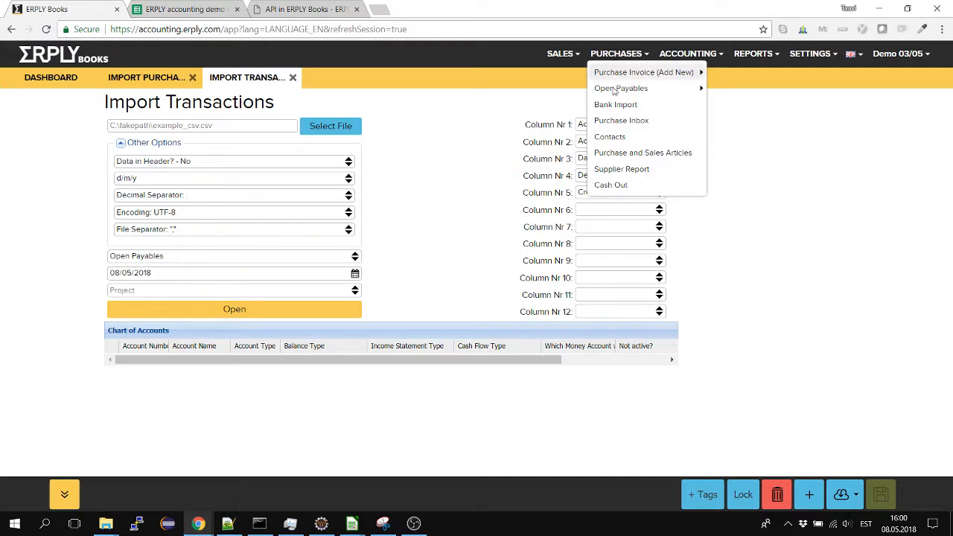
left_click(608, 136)
key("alt+Tab")
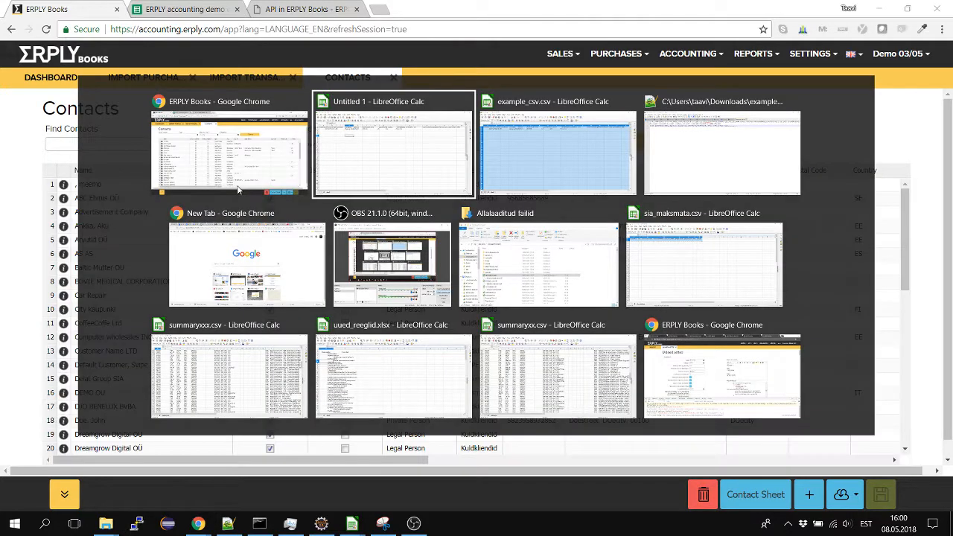
key("alt+Tab")
left_click(257, 109)
left_click(98, 99)
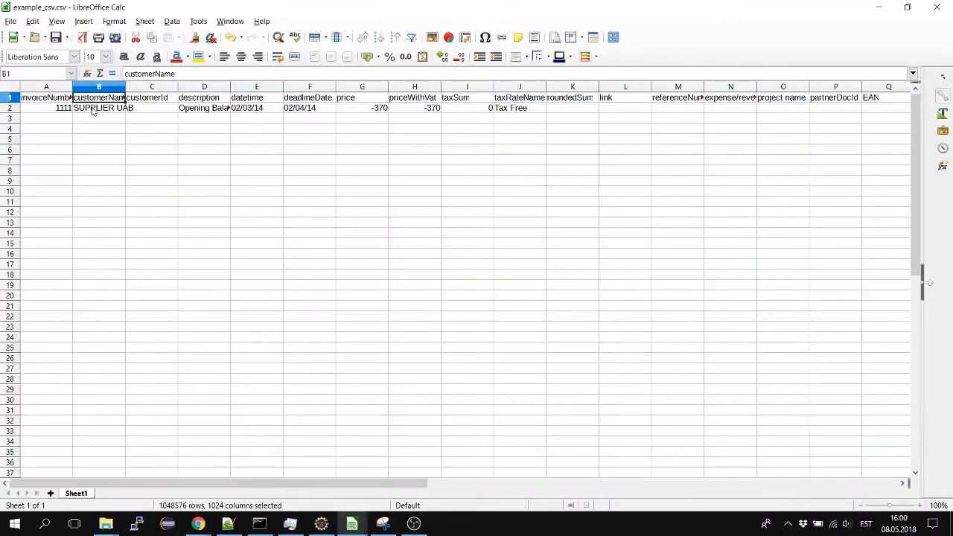
left_click(94, 110)
key("ctrl+c")
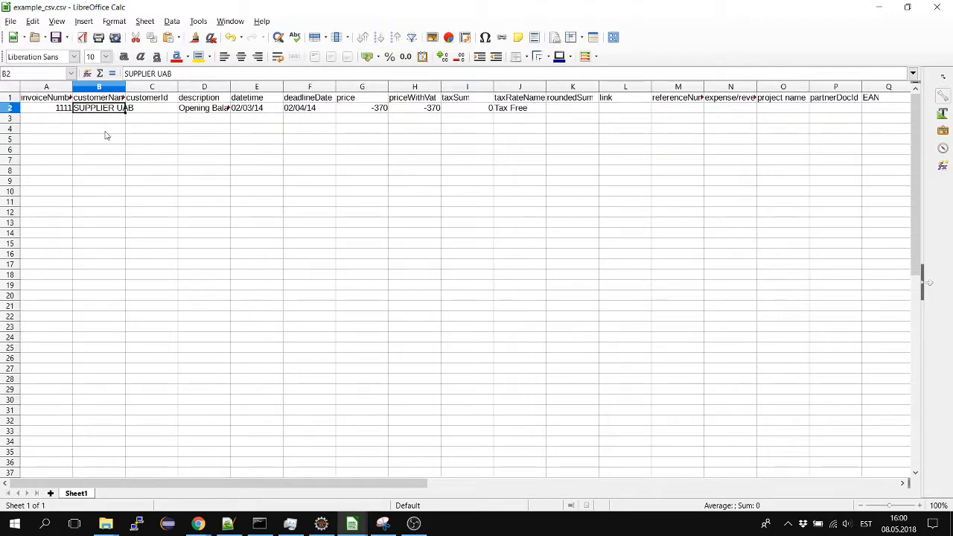
Switch back to ERPLY Books and search the contacts for "supplier"
key("alt+Tab")
left_click(137, 144)
type("supplier")
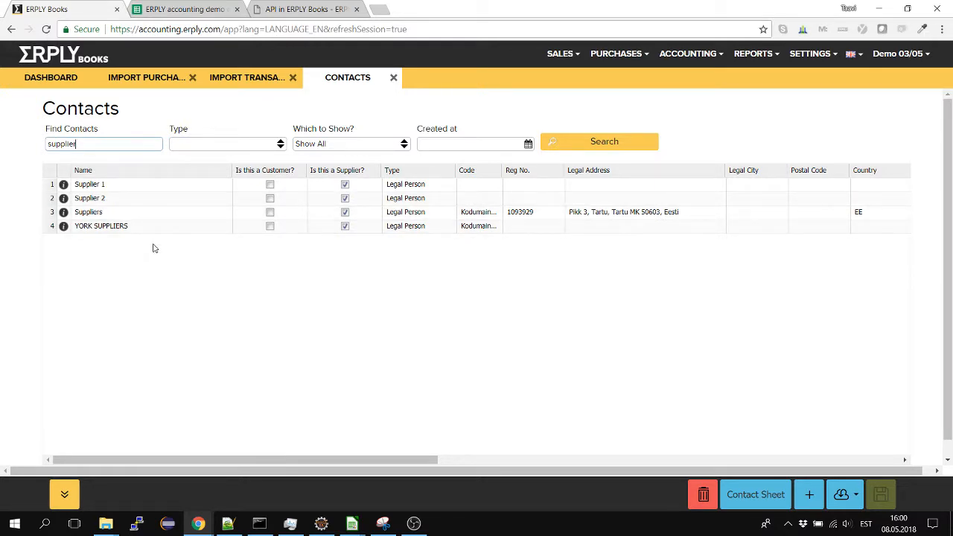
Return to Import Transactions and import the selected Open Payables file
left_click(233, 79)
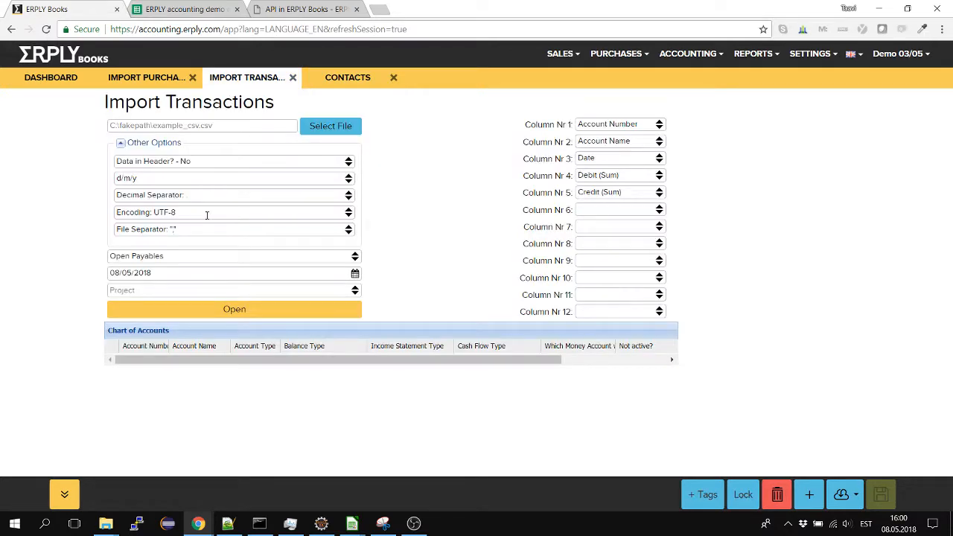
left_click(204, 309)
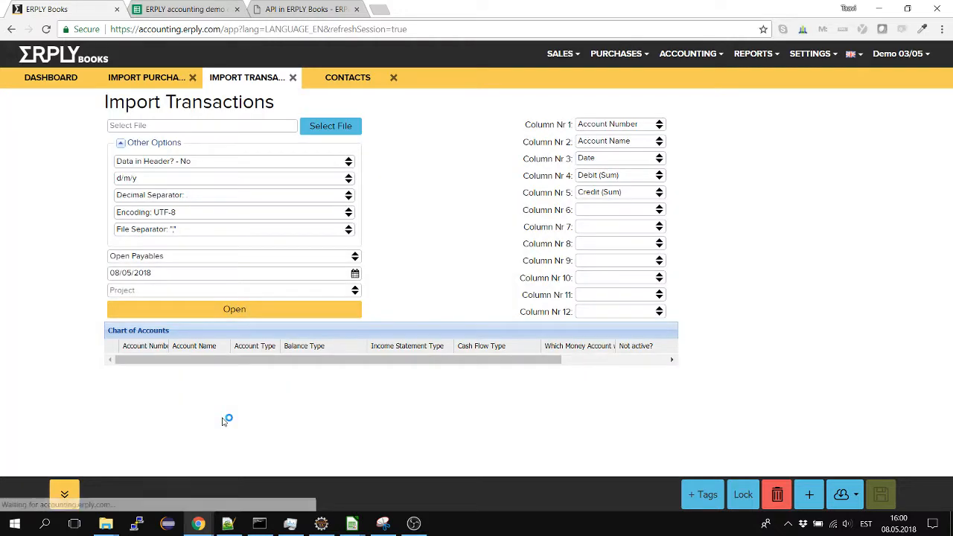
Rerun the "supplier" contact search, view SUPPLIER UAB's contact details and report, and open its imported purchase invoice
left_click(348, 78)
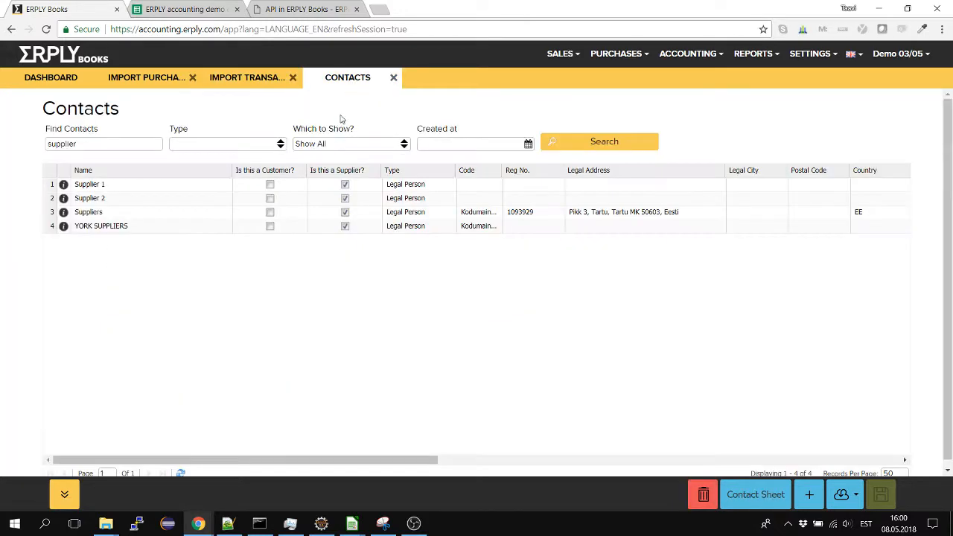
left_click(547, 147)
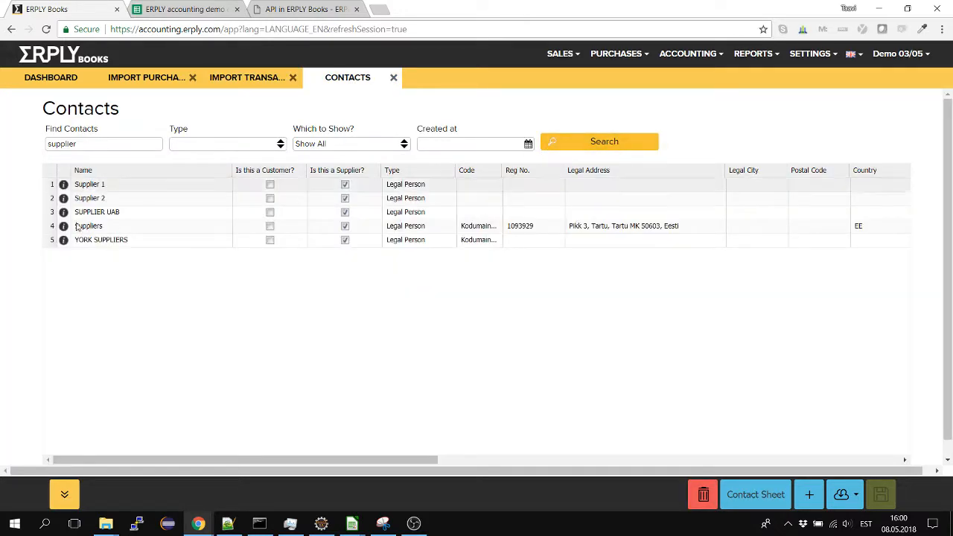
left_click(103, 214)
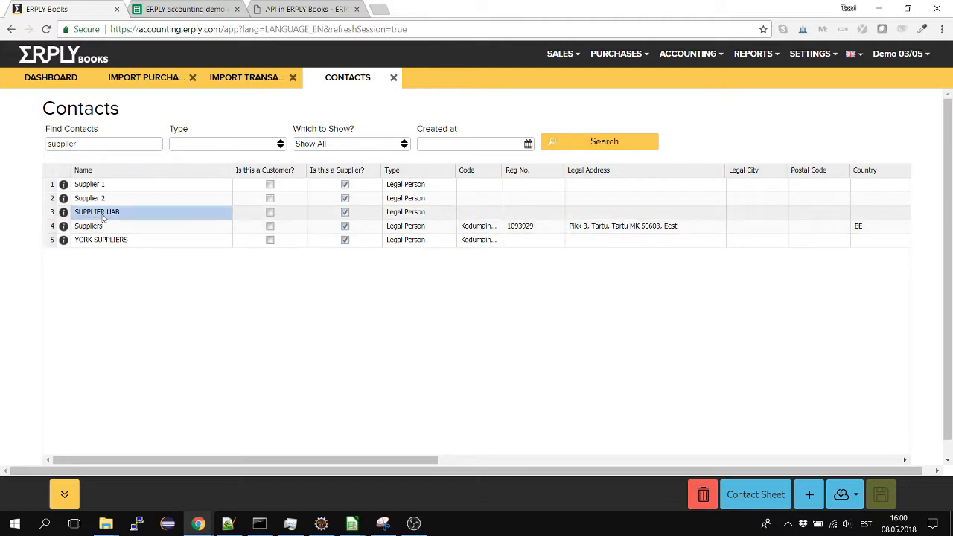
left_click(64, 212)
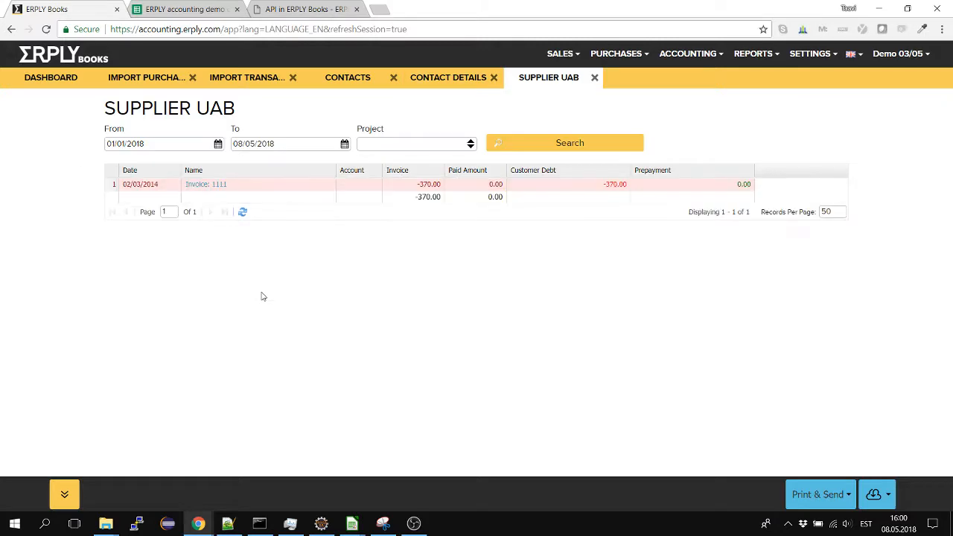
left_click(207, 185)
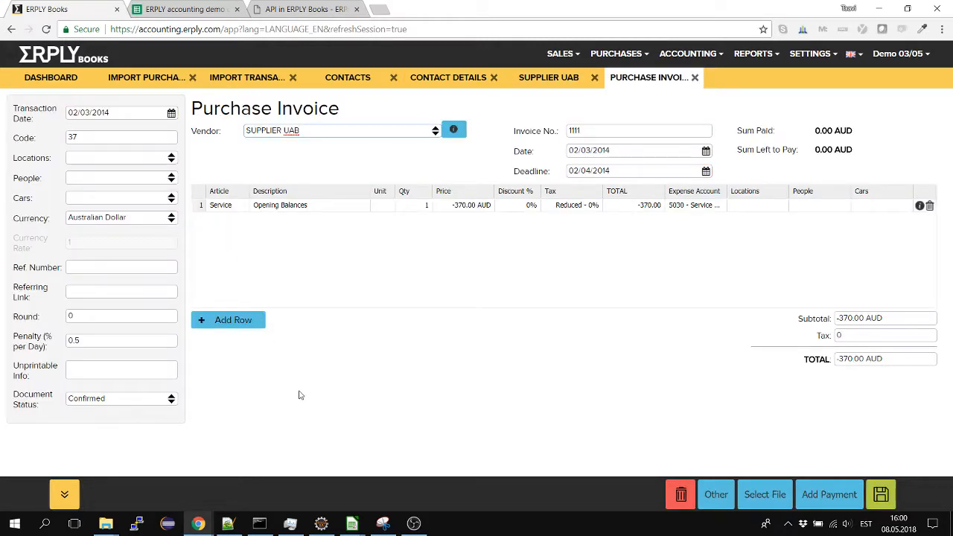